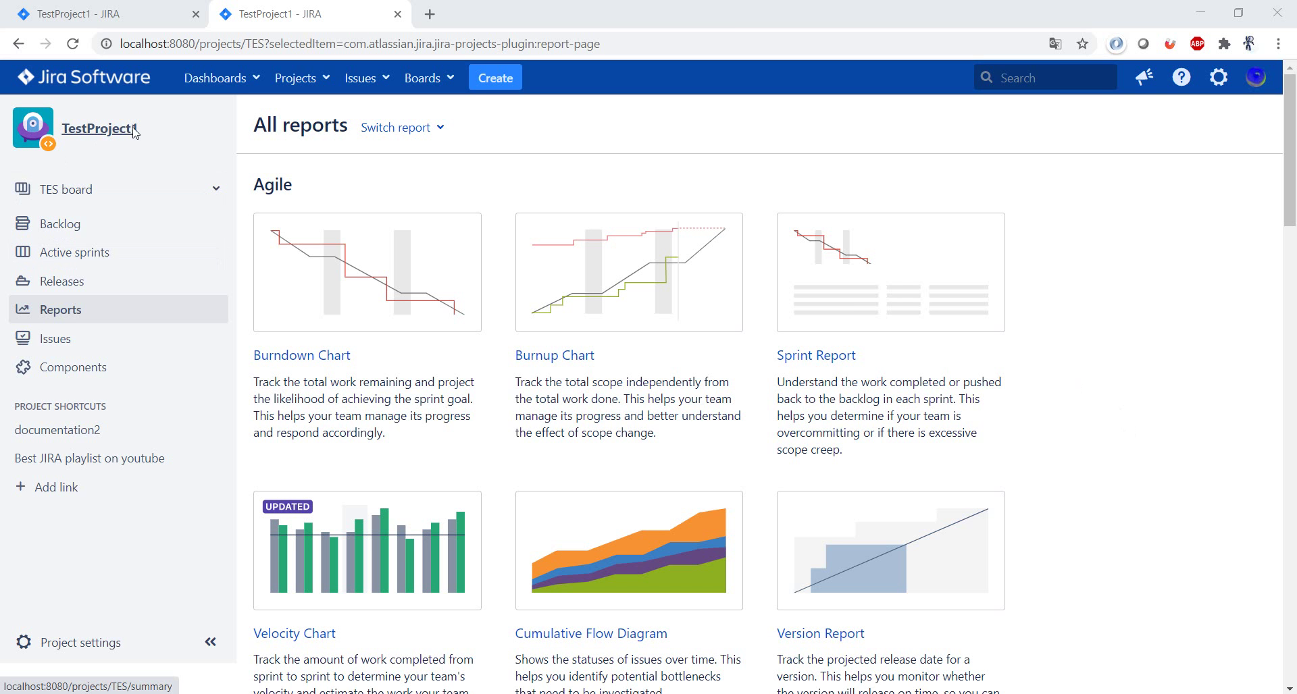
# Step: Switch the TestProject1 reports to the Burndown Chart, then return to the overview of all reports
pyautogui.click(69, 312)
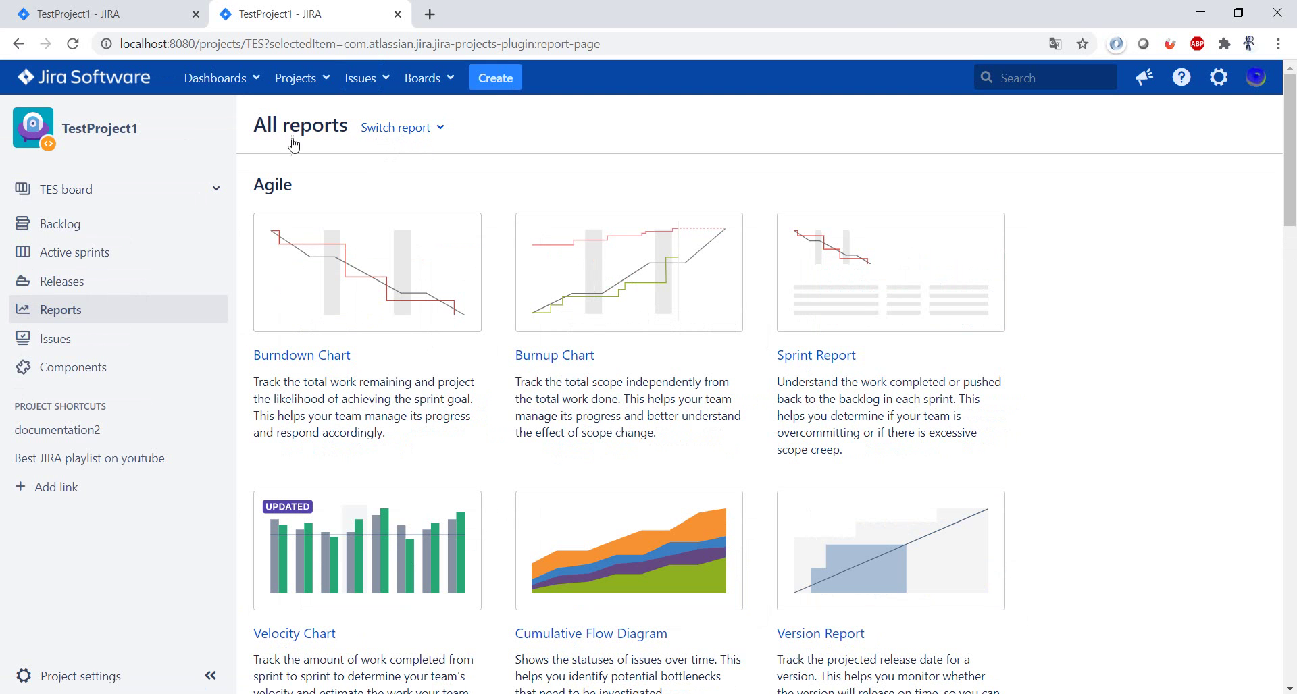
pyautogui.click(414, 134)
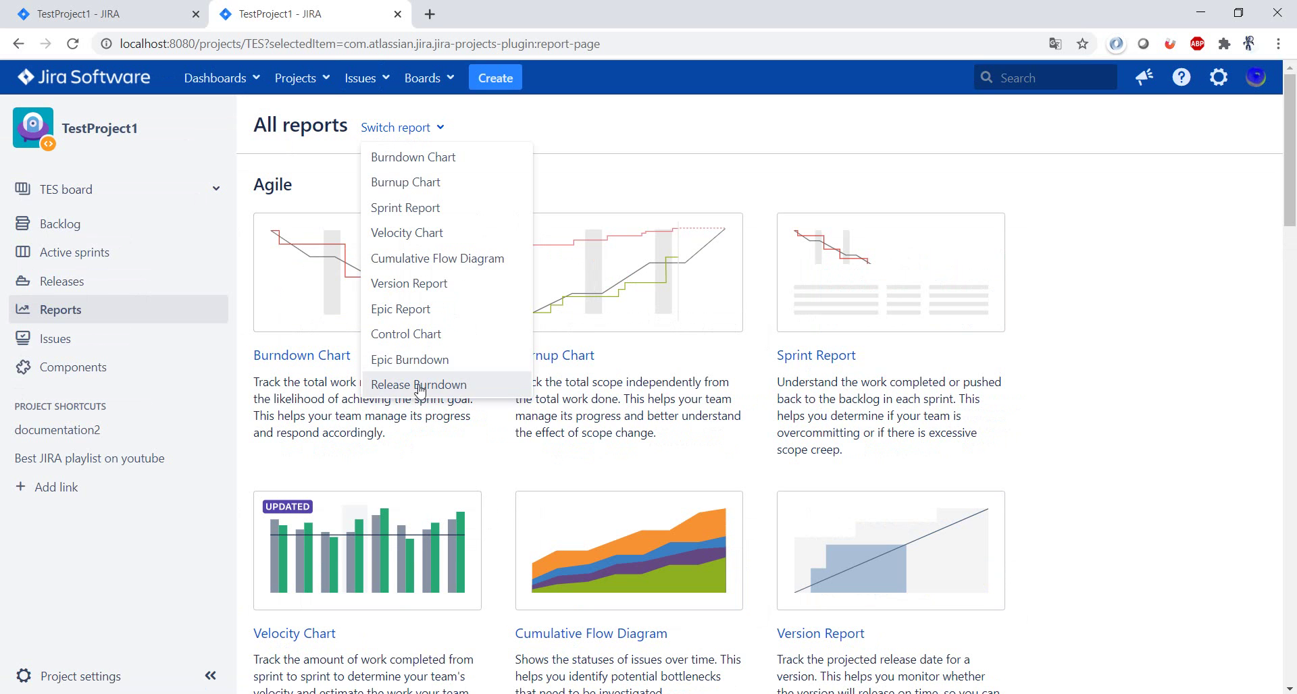
pyautogui.click(437, 159)
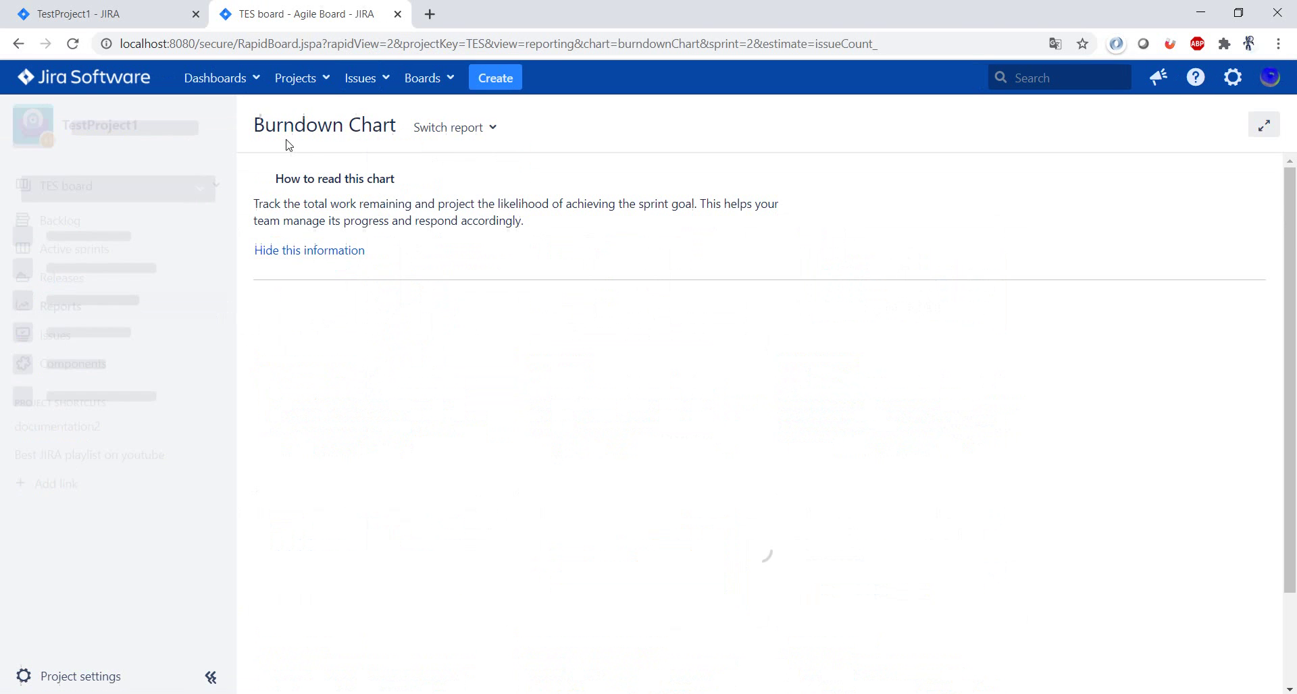
pyautogui.click(435, 134)
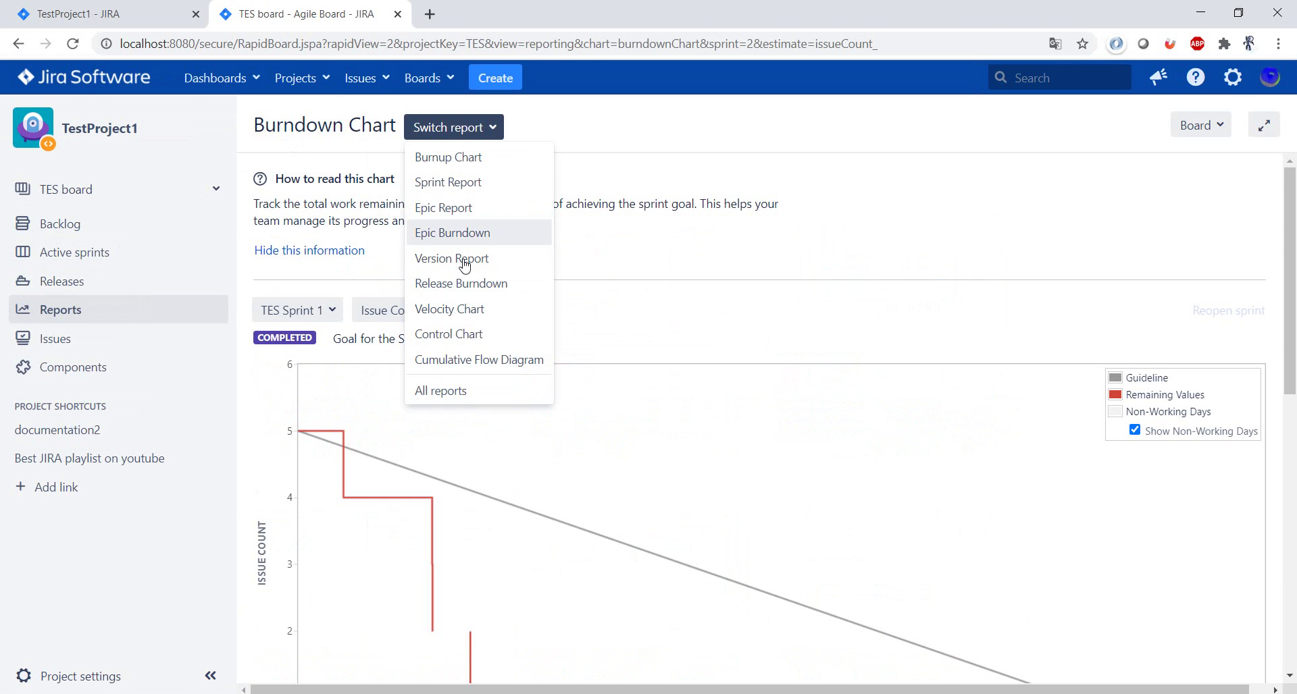
pyautogui.click(464, 402)
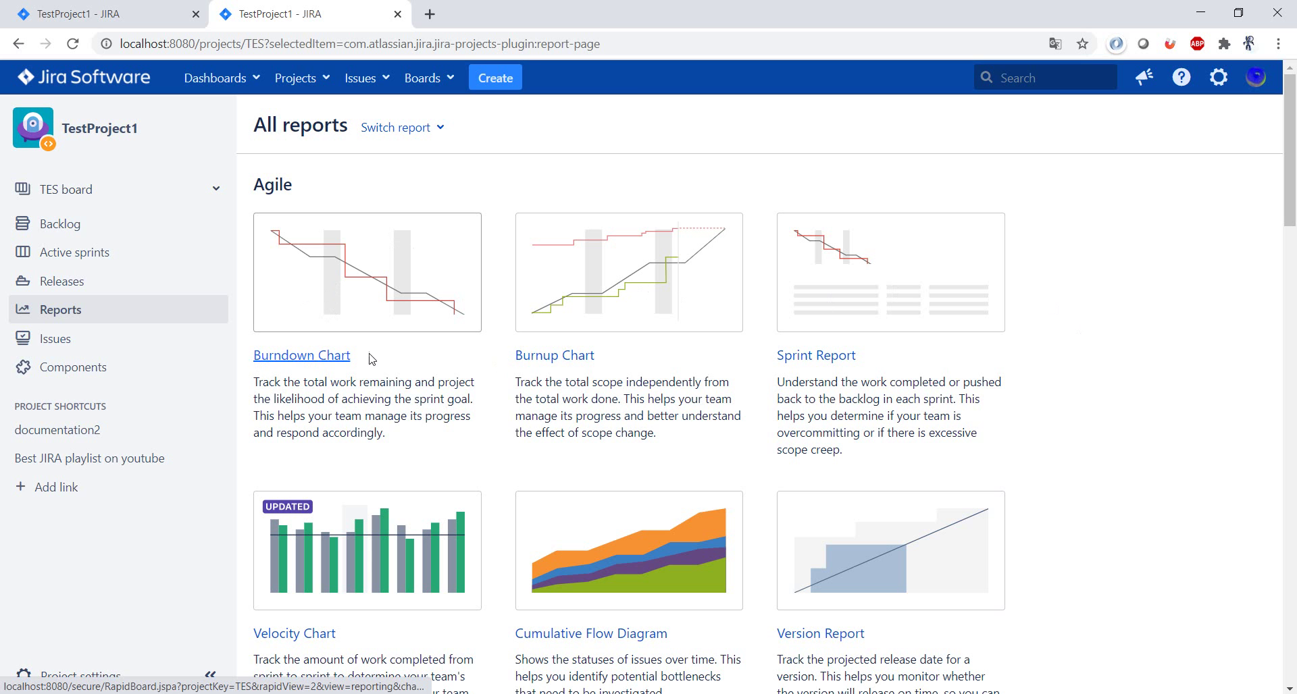
# Step: Open the Burndown Chart and the Sprint Report from the Agile reports, each in a new browser tab
pyautogui.scroll(-3, 1095, 364)
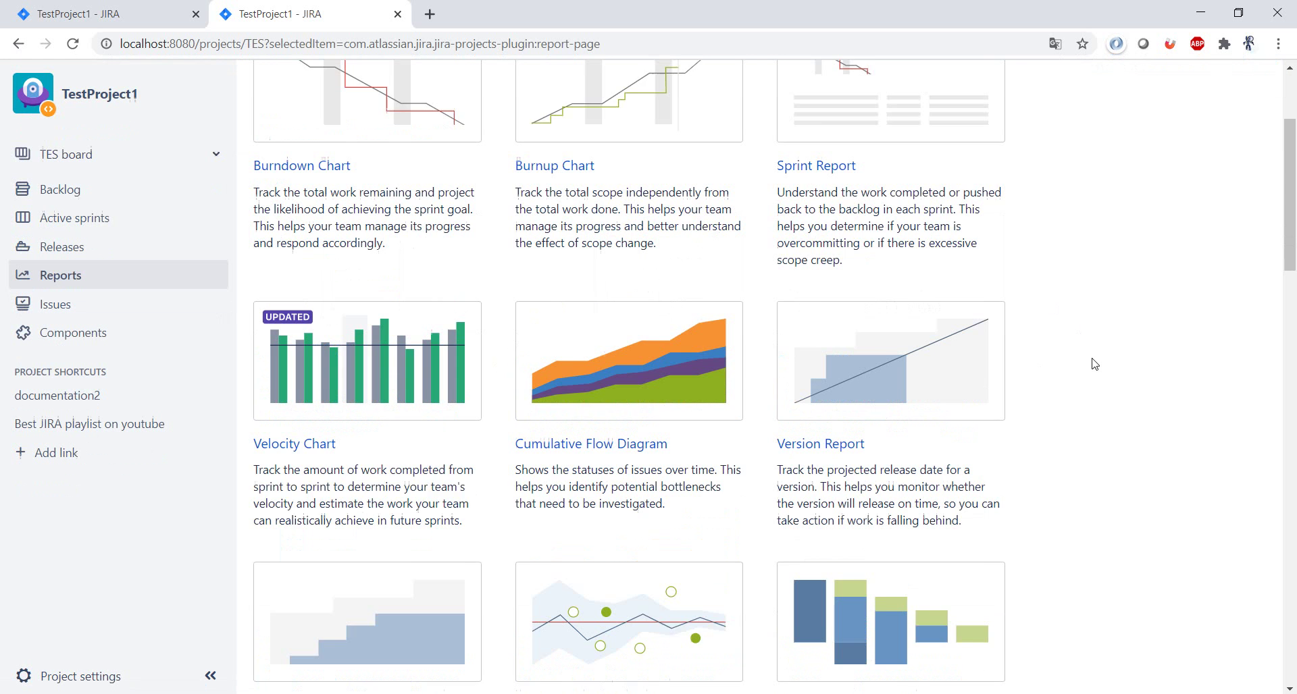
pyautogui.scroll(-5, 1094, 364)
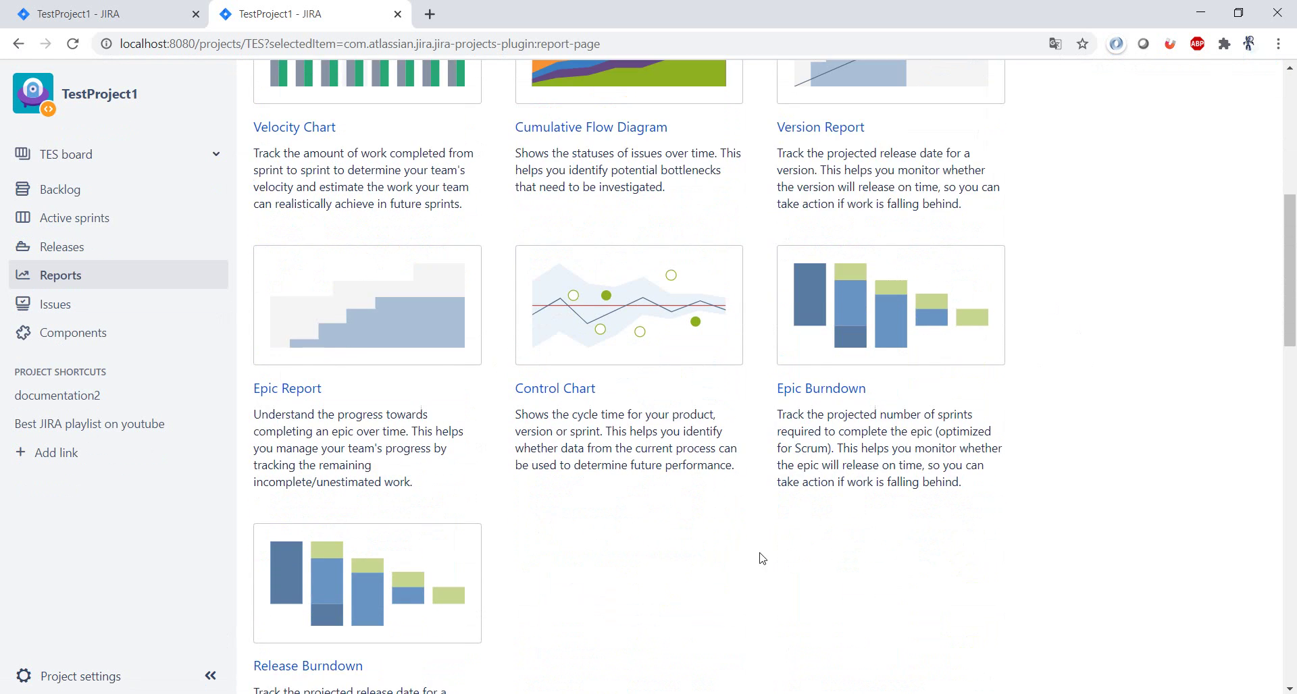
pyautogui.scroll(1, 672, 568)
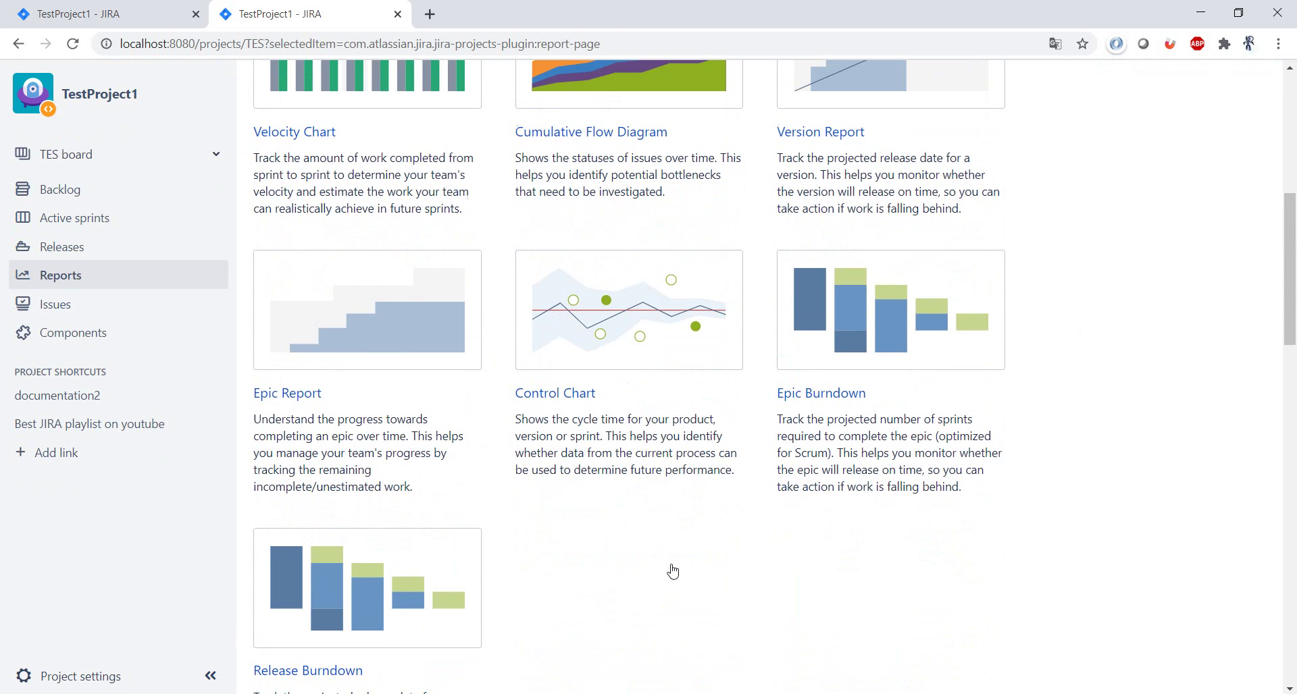
pyautogui.scroll(7, 673, 571)
pyautogui.middleClick(319, 358)
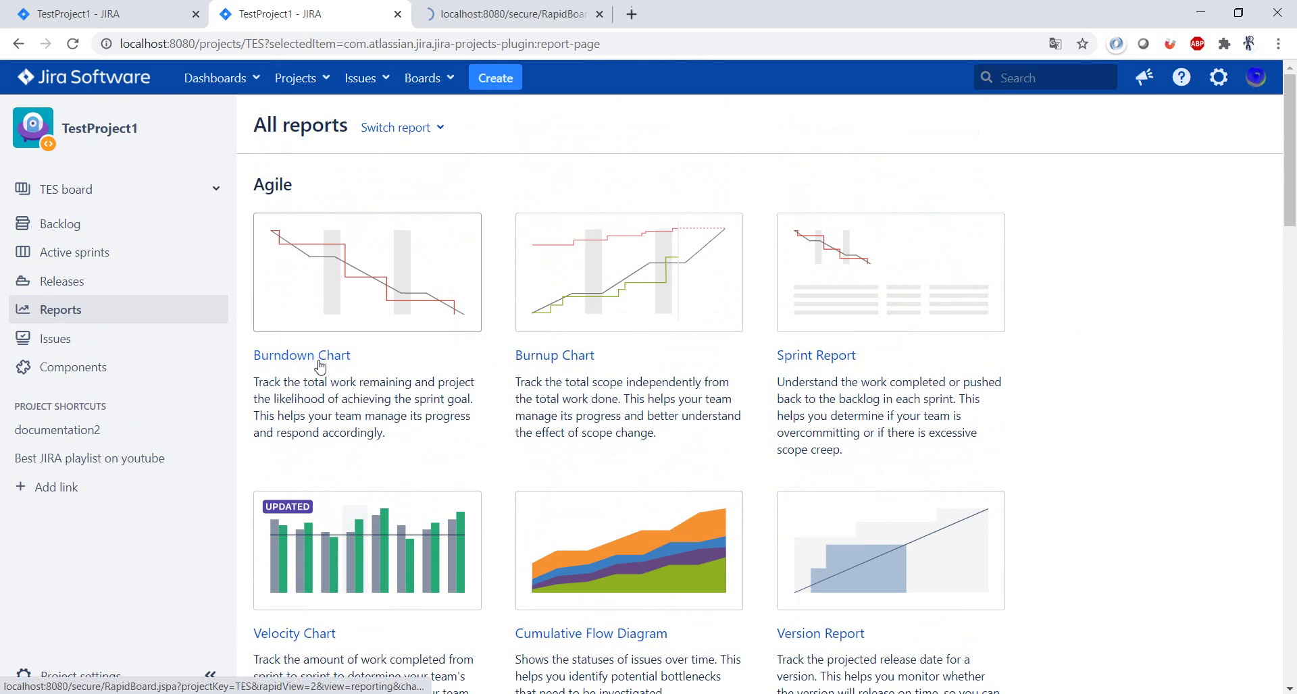
pyautogui.middleClick(817, 358)
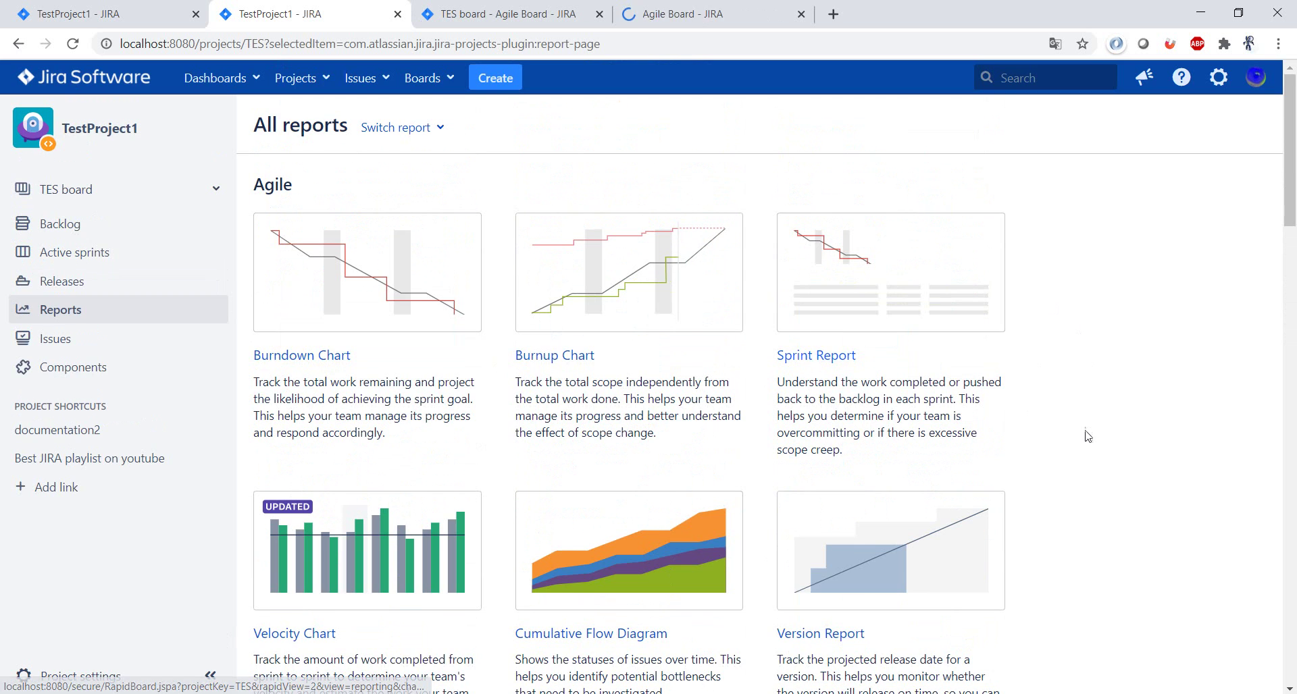
# Step: Open the Cumulative Flow Diagram, Version Report and Epic Report, each in its own new browser tab
pyautogui.scroll(-6, 1088, 436)
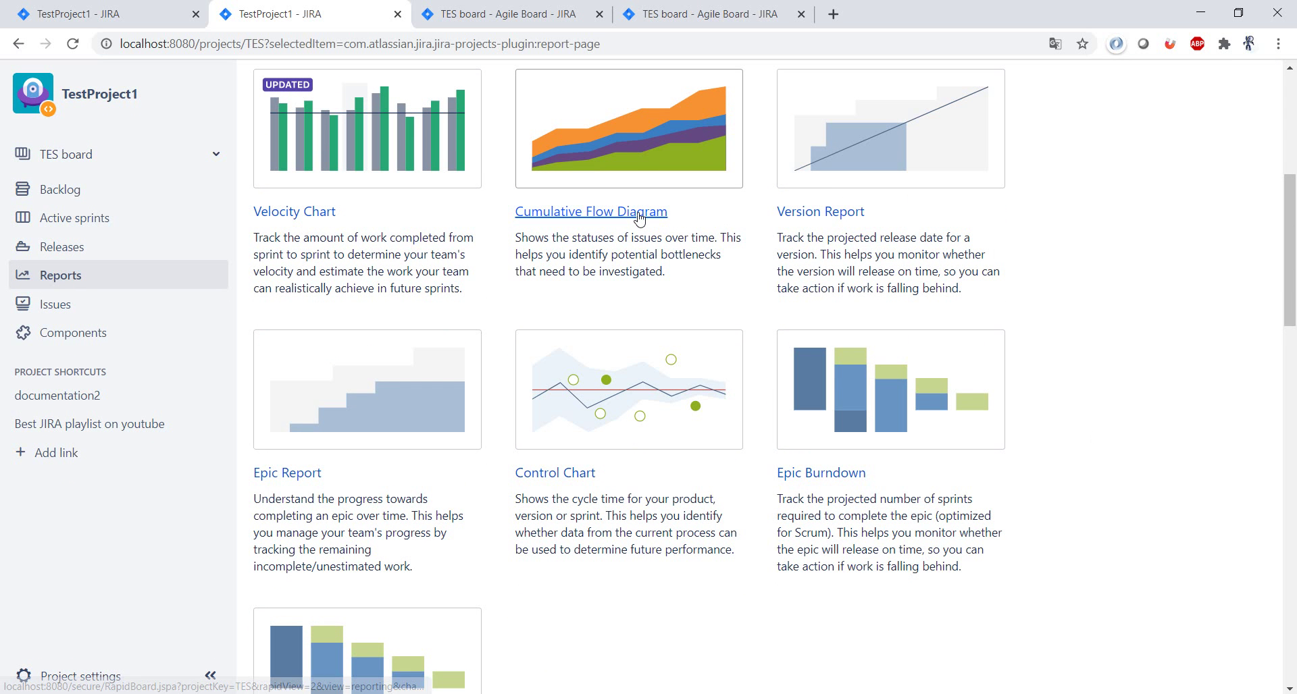
pyautogui.middleClick(639, 215)
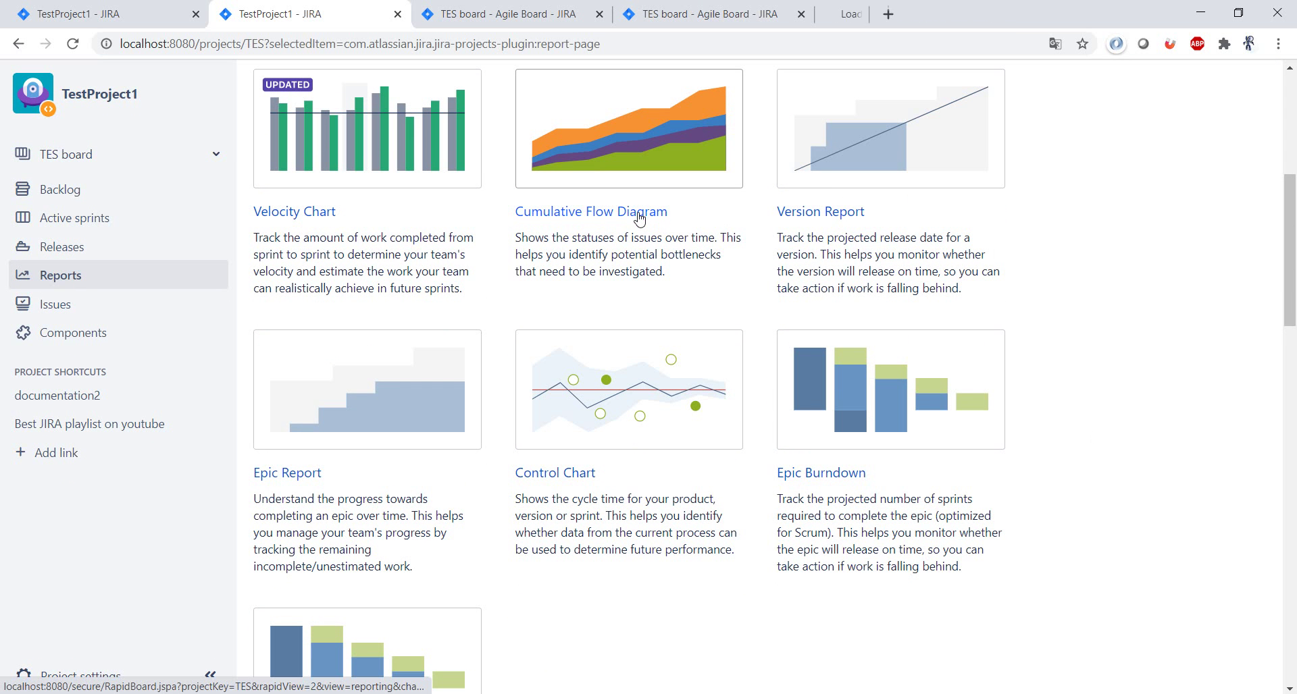
pyautogui.middleClick(828, 225)
pyautogui.scroll(-2, 689, 527)
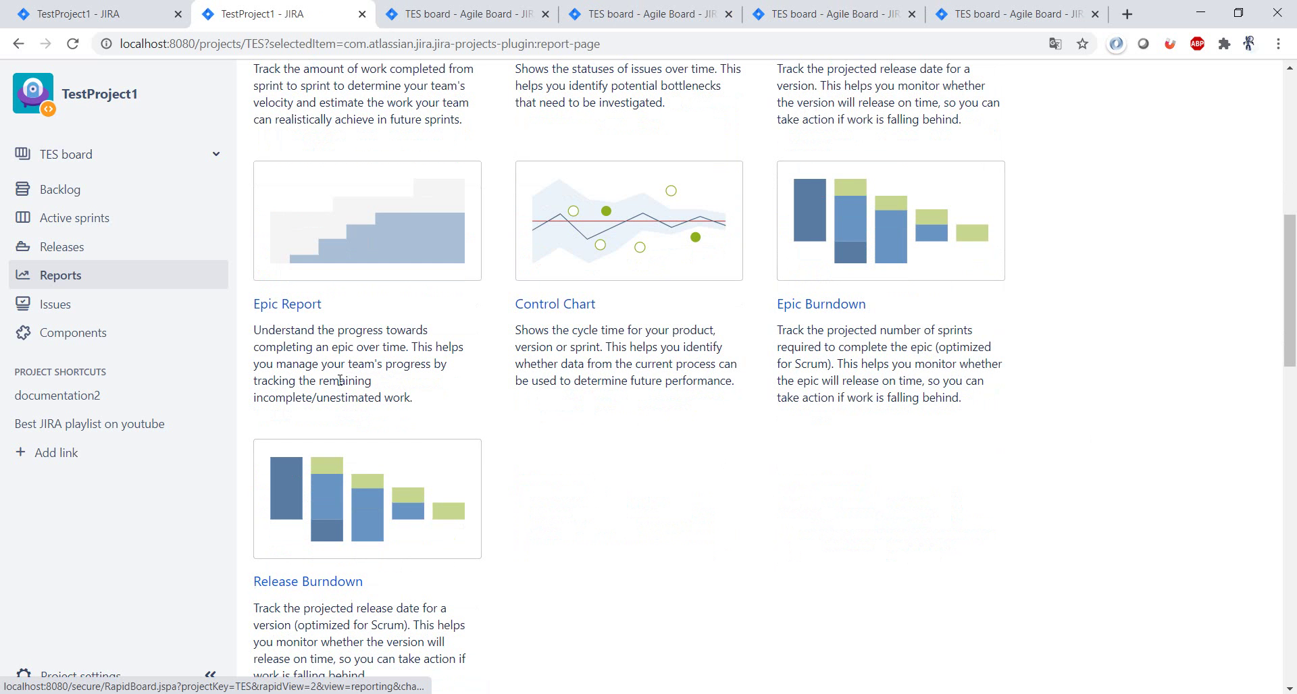
pyautogui.middleClick(302, 306)
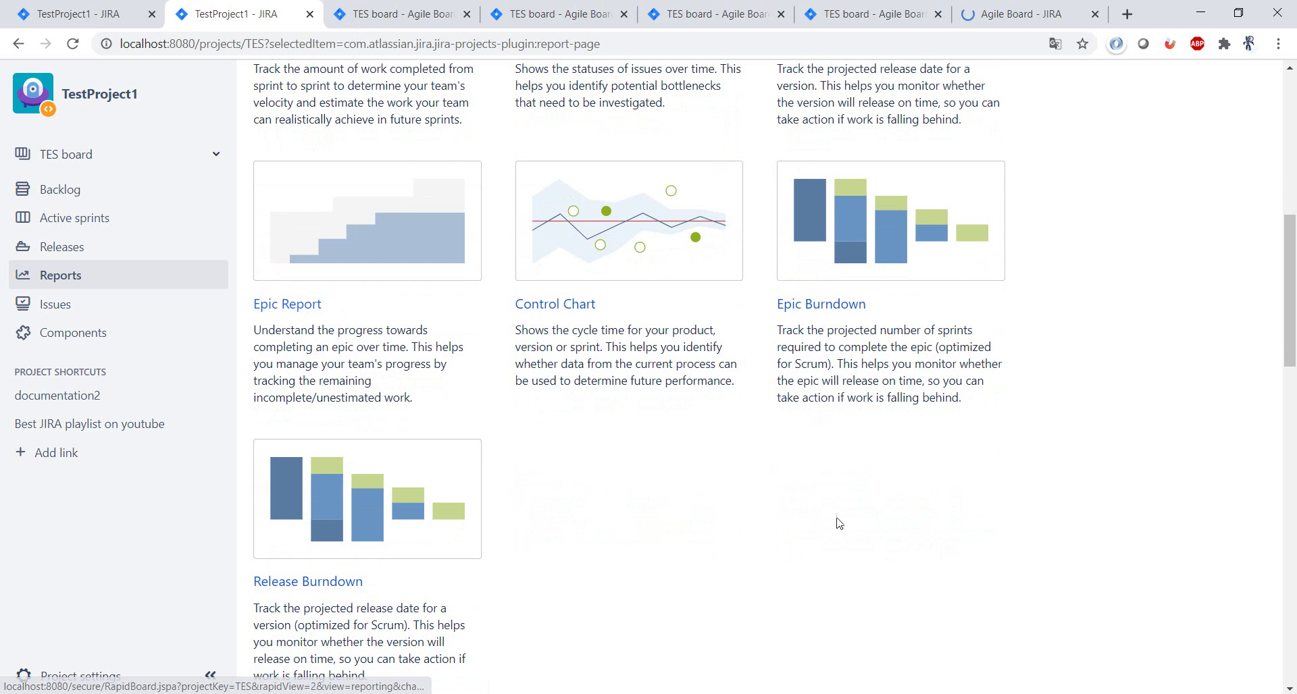
pyautogui.scroll(9, 830, 533)
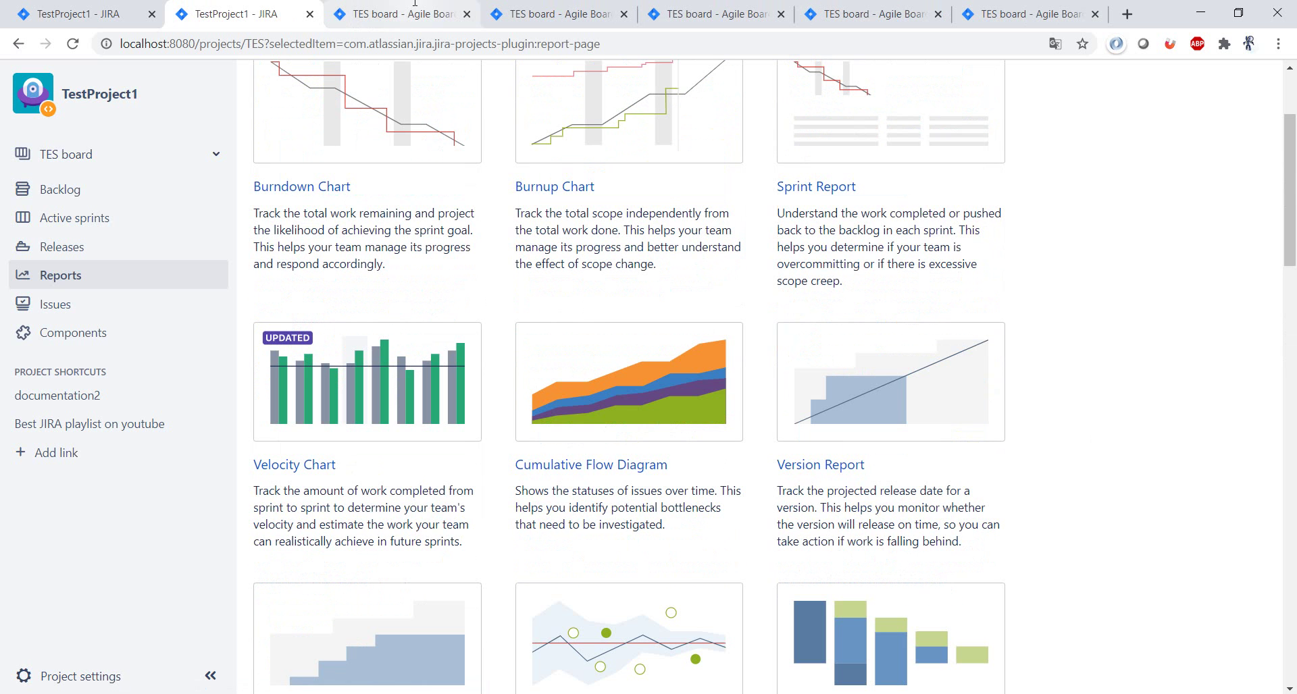
# Step: Go to the opened Burndown Chart and display it for TES Sprint 2 instead of TES Sprint 1
pyautogui.click(391, 12)
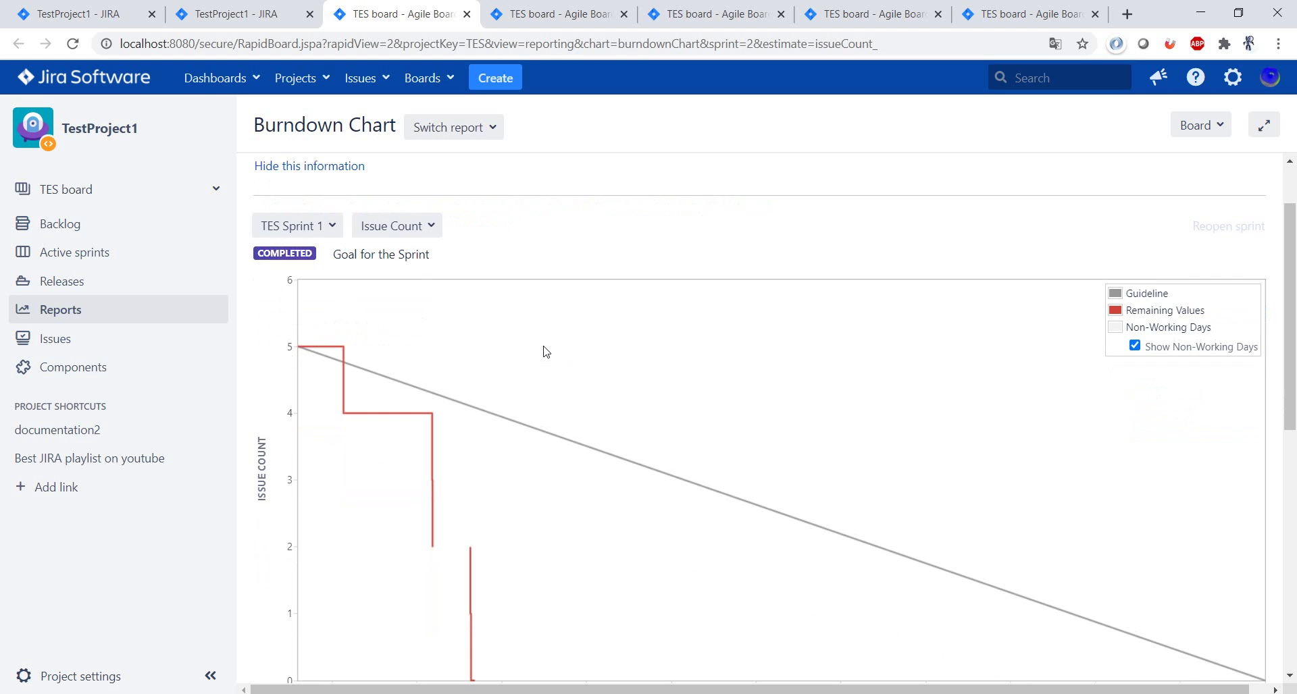
pyautogui.click(328, 310)
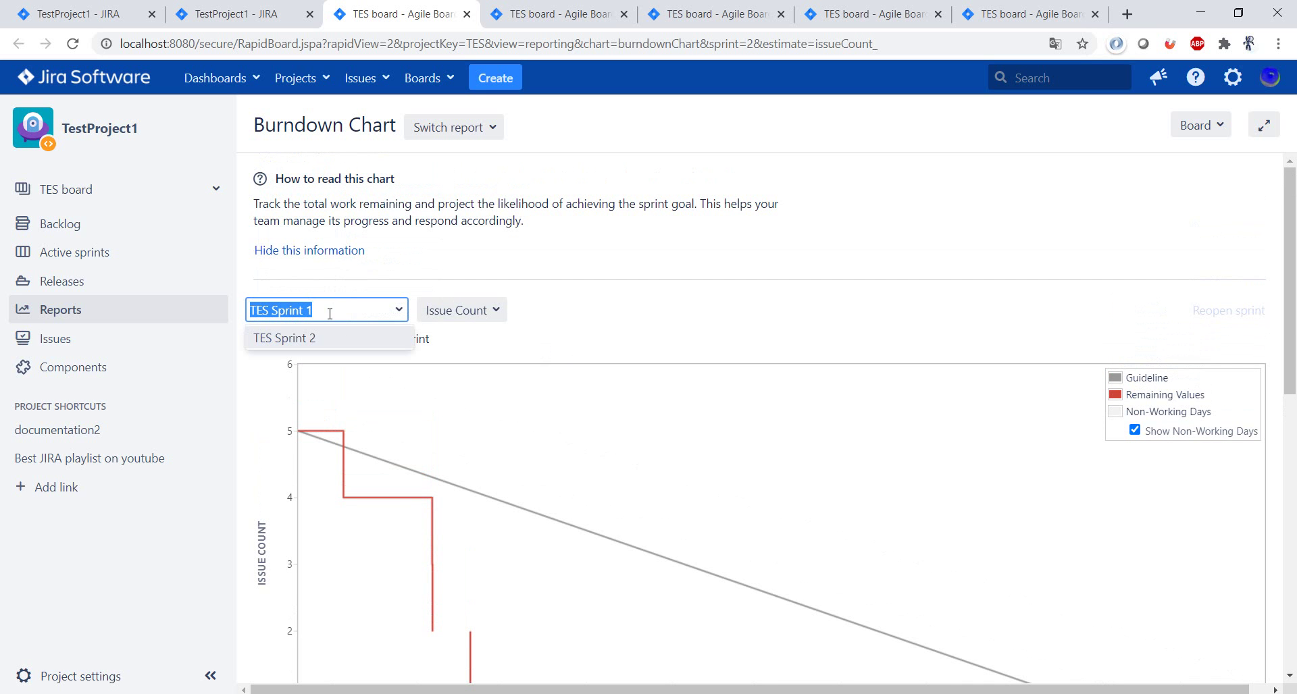
pyautogui.click(344, 314)
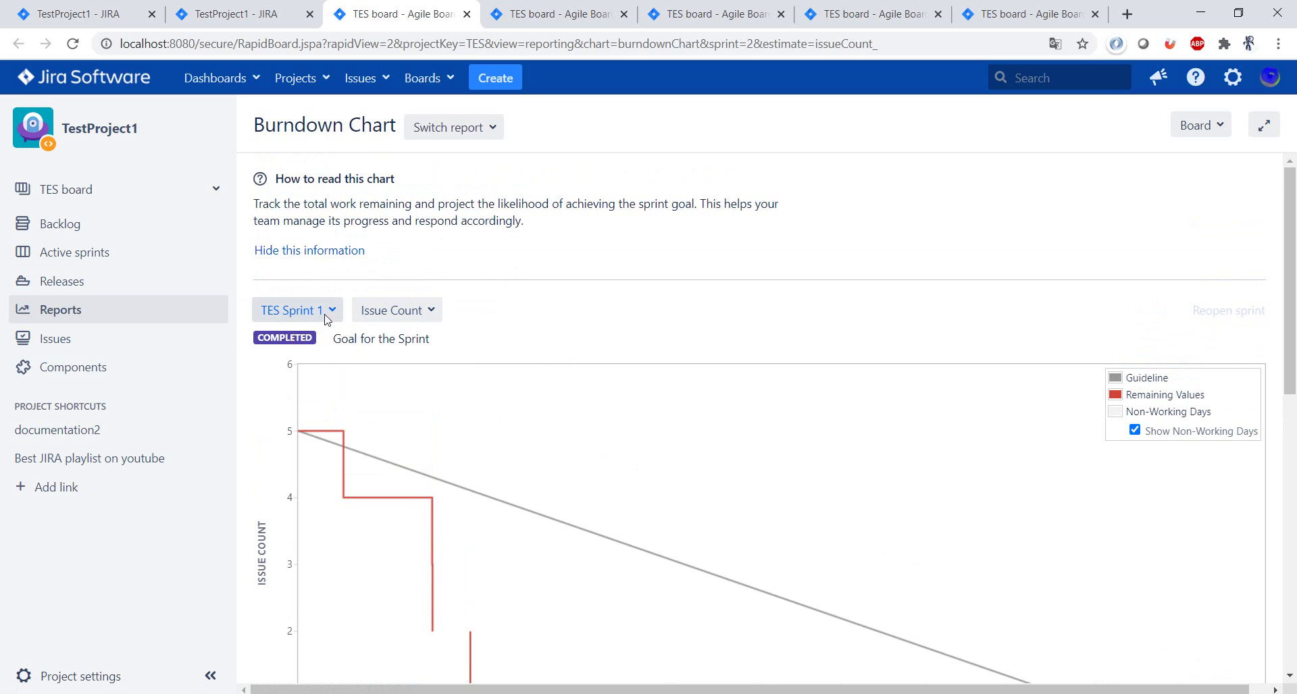
pyautogui.scroll(-1, 513, 396)
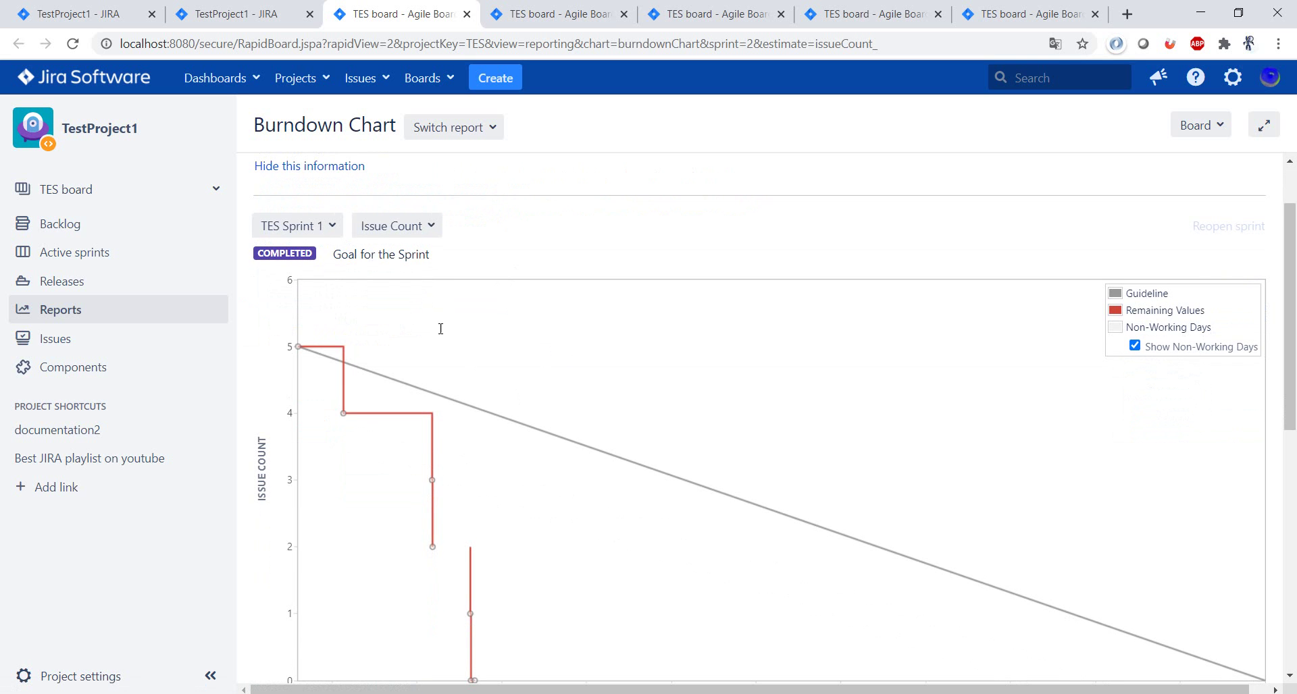
pyautogui.click(328, 233)
pyautogui.click(325, 255)
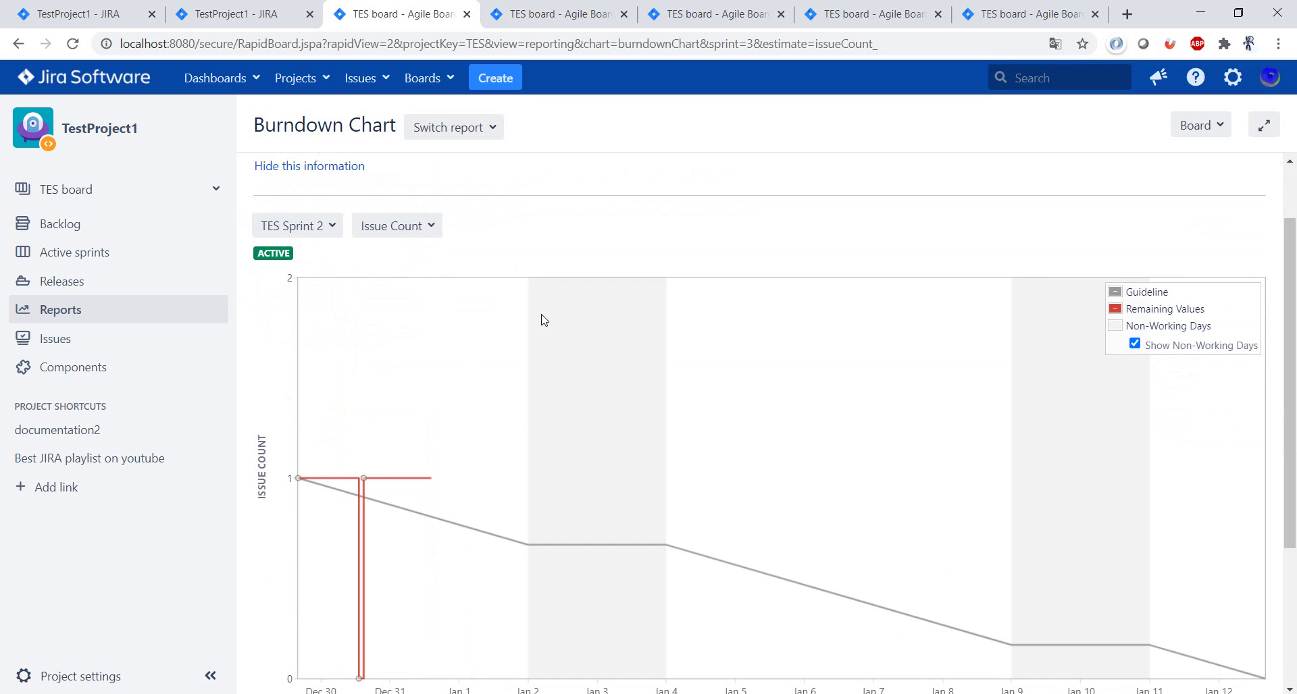
pyautogui.scroll(-1, 644, 387)
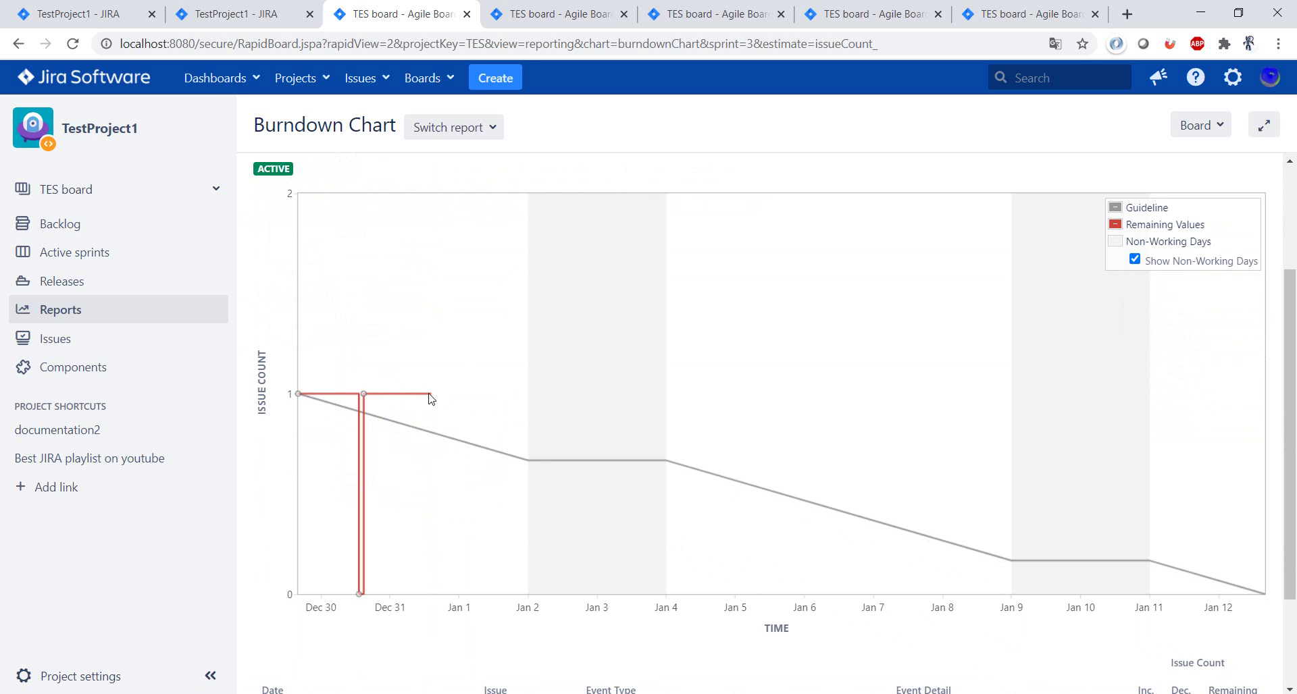
# Step: Open the active sprint board in a new browser tab and move issue TES-24 from To Do to Done
pyautogui.keyDown('ctrl'); pyautogui.click(95, 259); pyautogui.keyUp('ctrl')
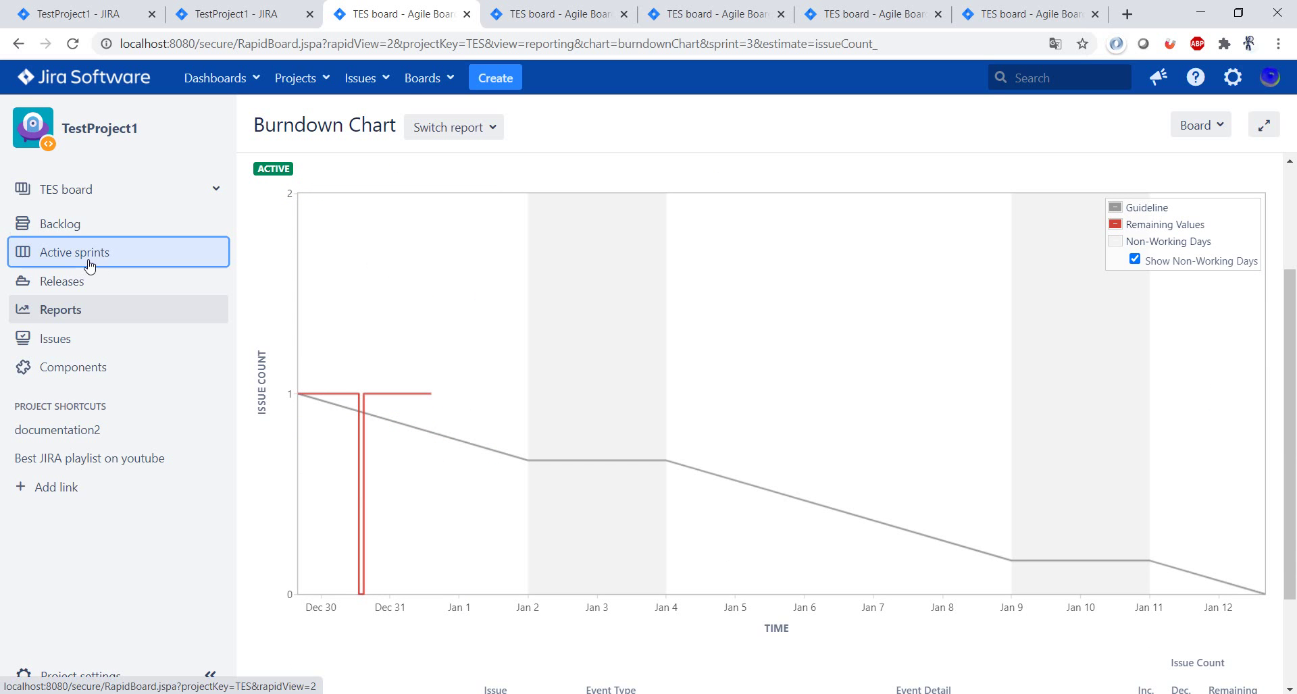
pyautogui.click(486, 12)
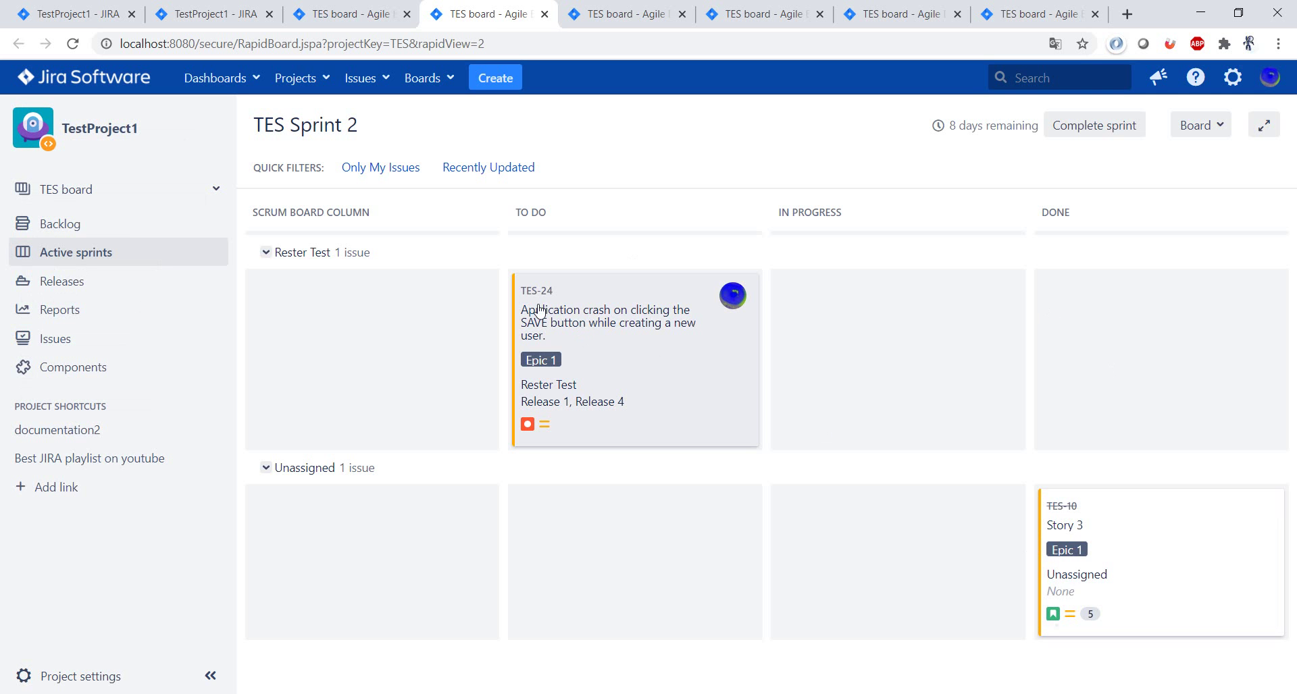
pyautogui.moveTo(573, 293); pyautogui.dragTo(1088, 300)
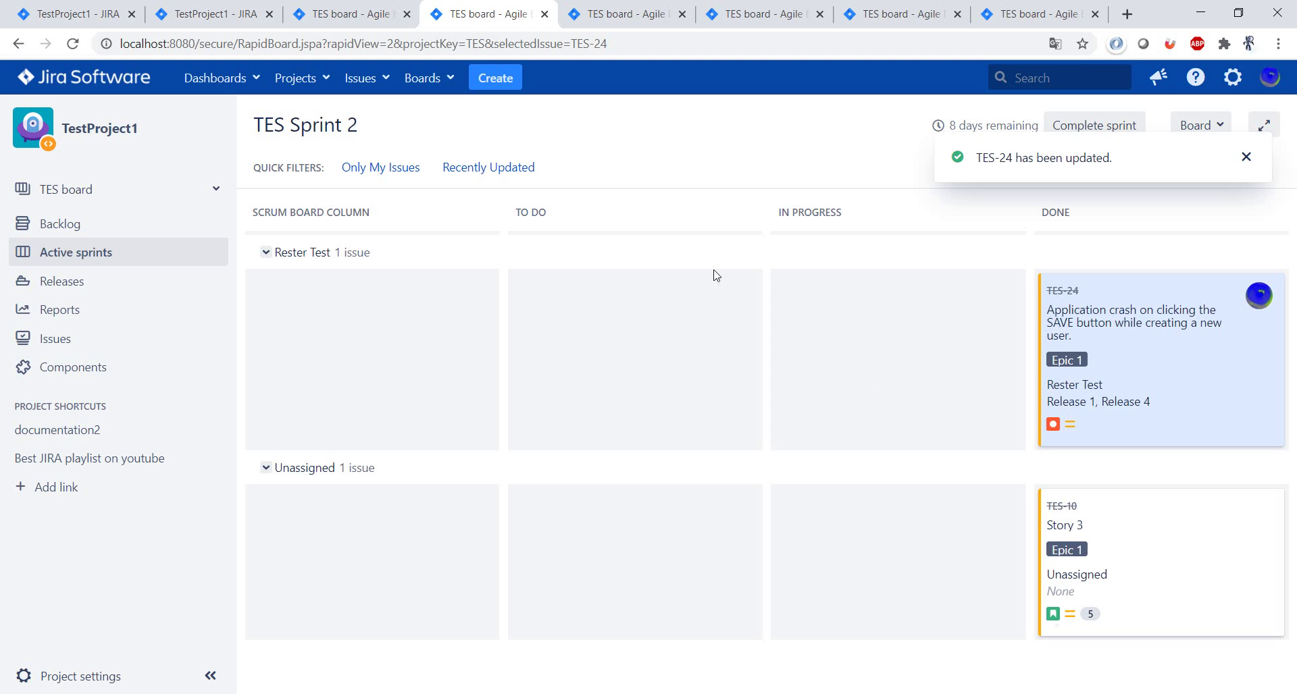
# Step: Reload the TES Sprint 2 burndown by switching to TES Sprint 1 and back, and examine its chart and event table
pyautogui.click(305, 6)
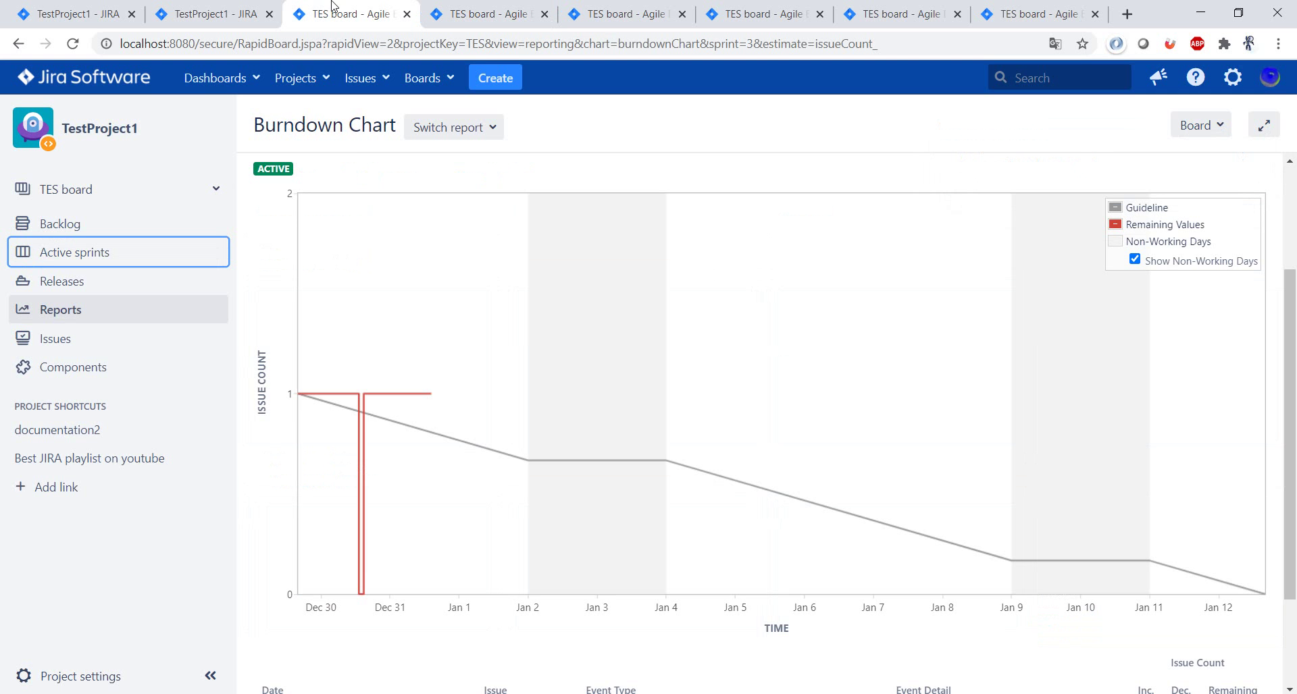
pyautogui.click(444, 137)
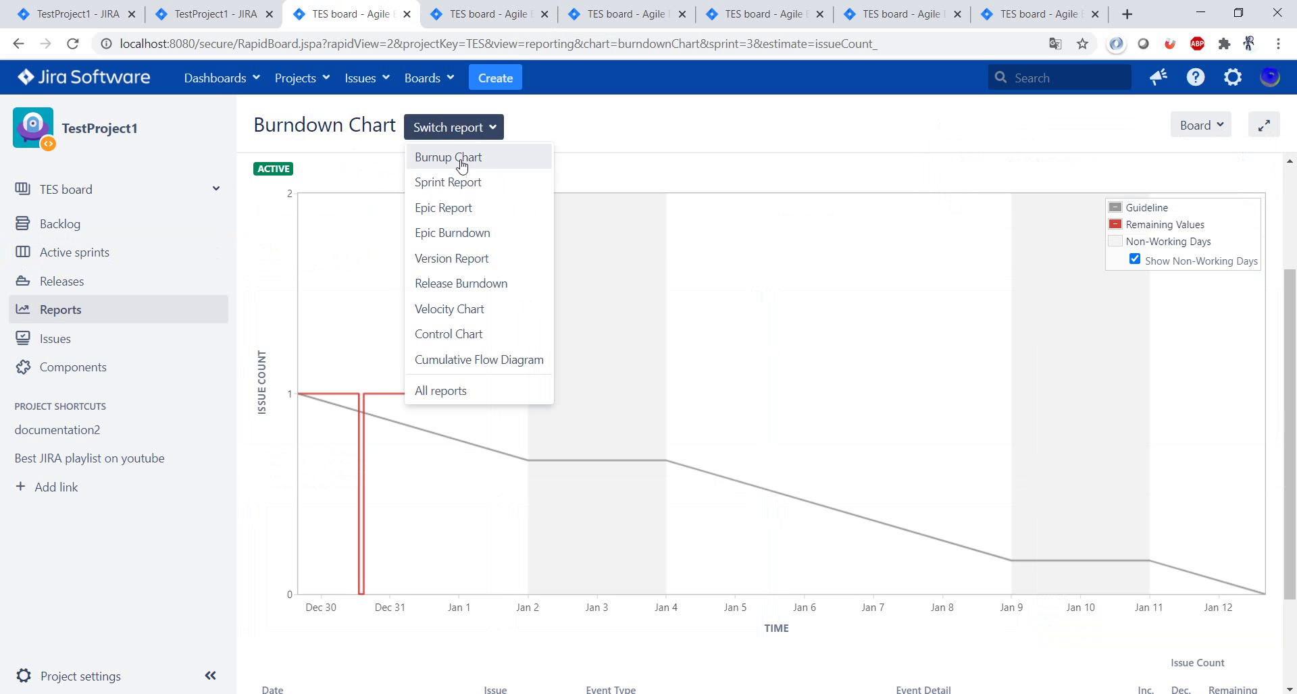
pyautogui.click(670, 137)
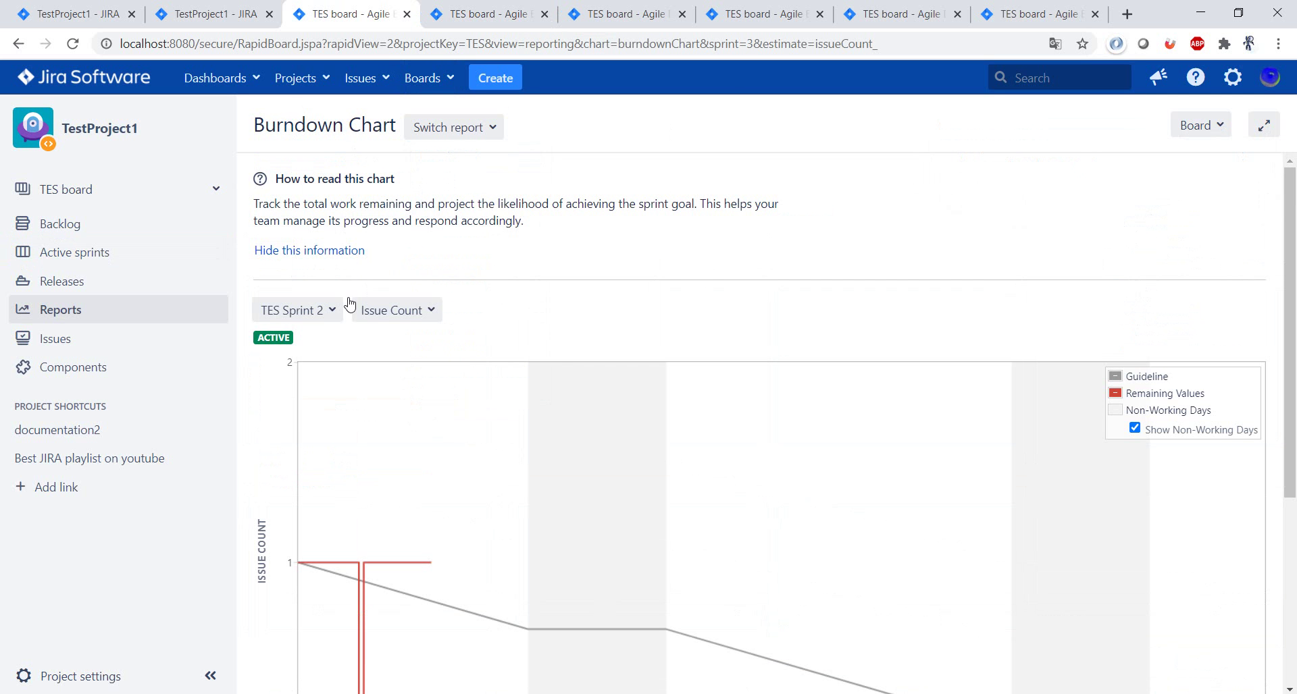
pyautogui.click(330, 309)
pyautogui.click(321, 338)
pyautogui.click(317, 310)
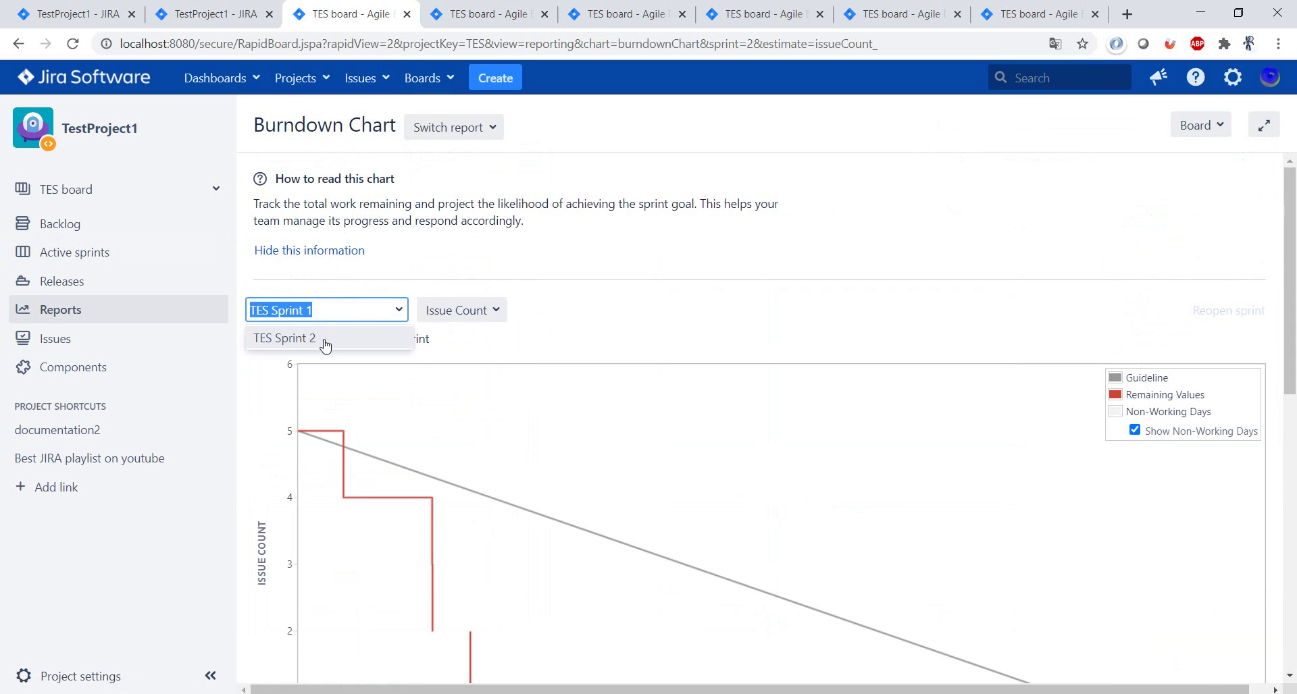
pyautogui.click(326, 341)
pyautogui.scroll(-4, 607, 336)
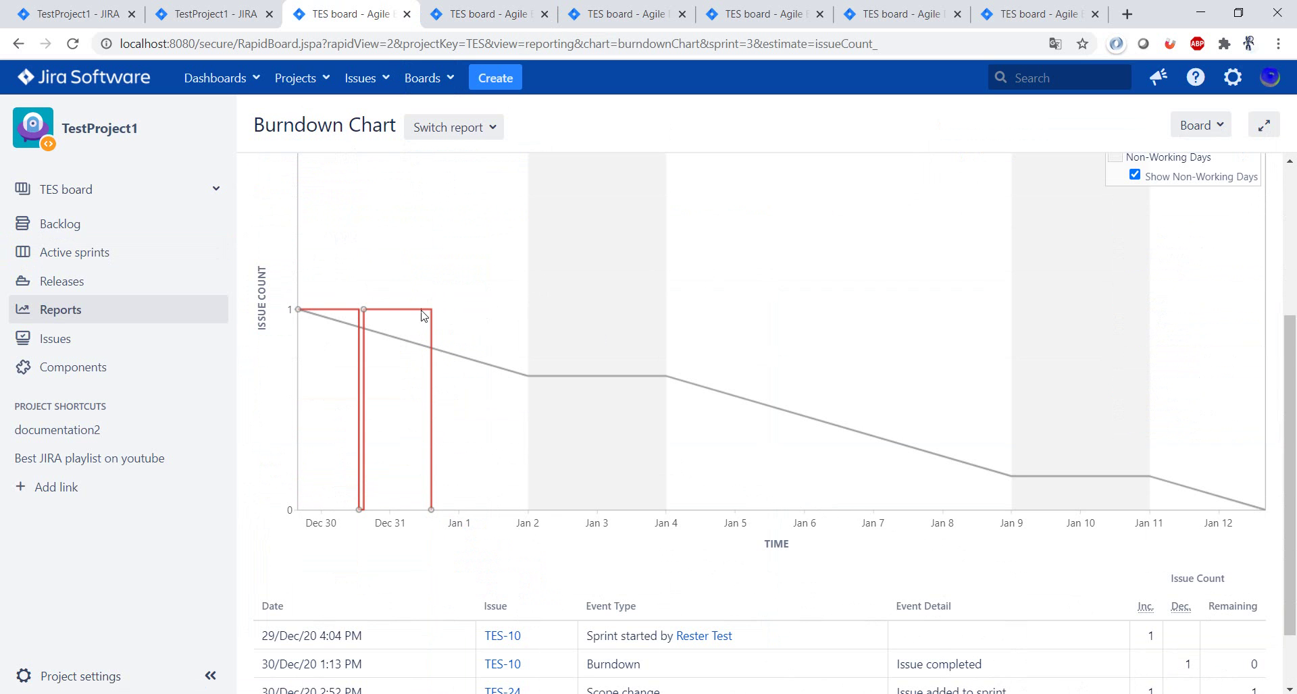
pyautogui.scroll(-2, 583, 428)
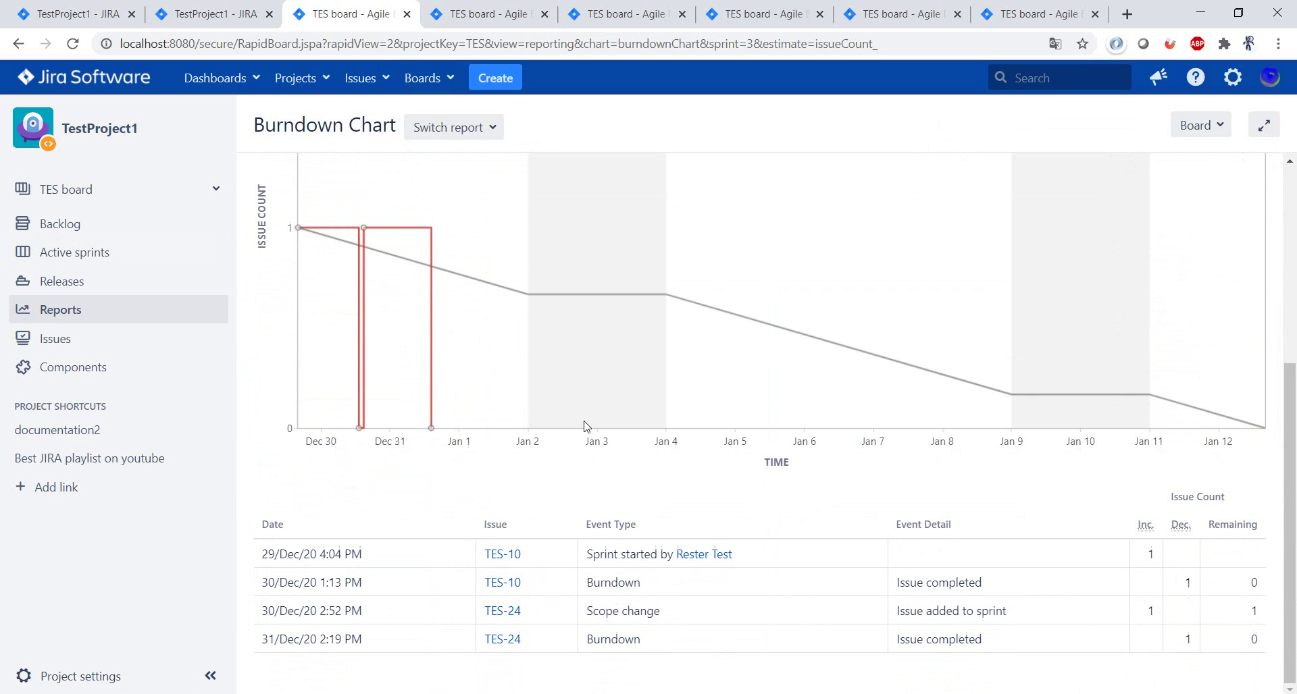
pyautogui.scroll(5, 584, 426)
pyautogui.scroll(-1, 584, 426)
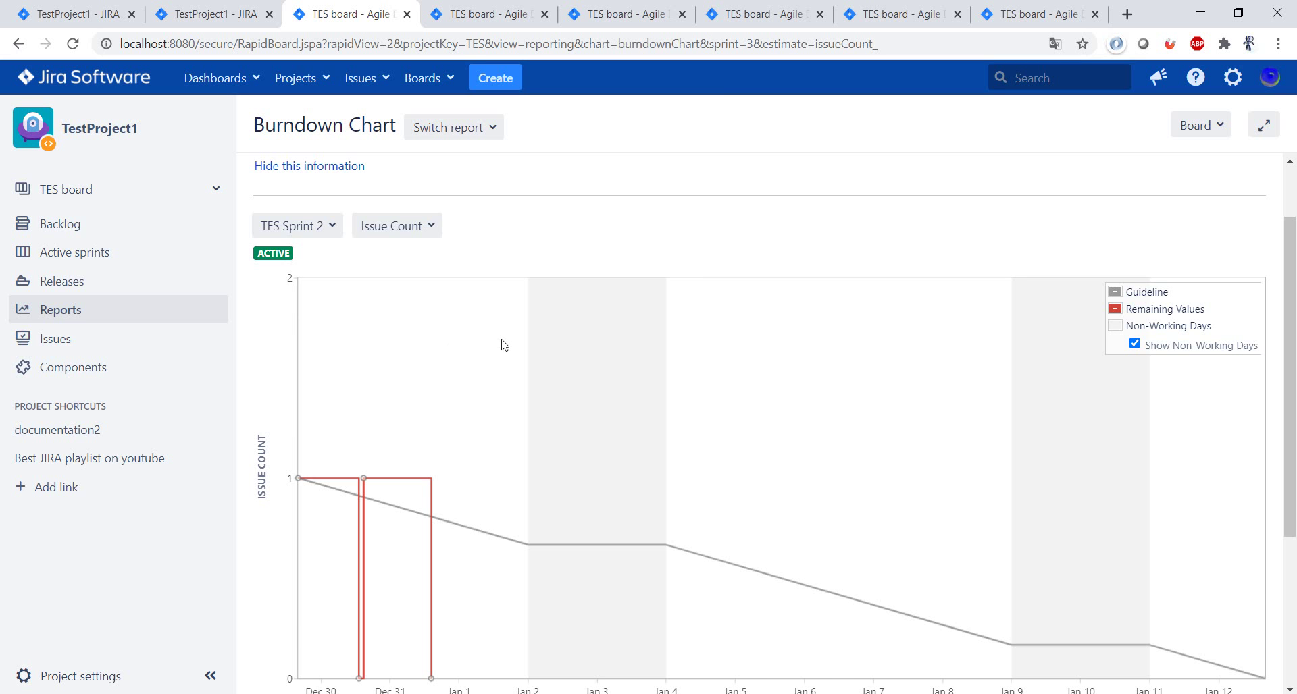
pyautogui.scroll(-1, 505, 345)
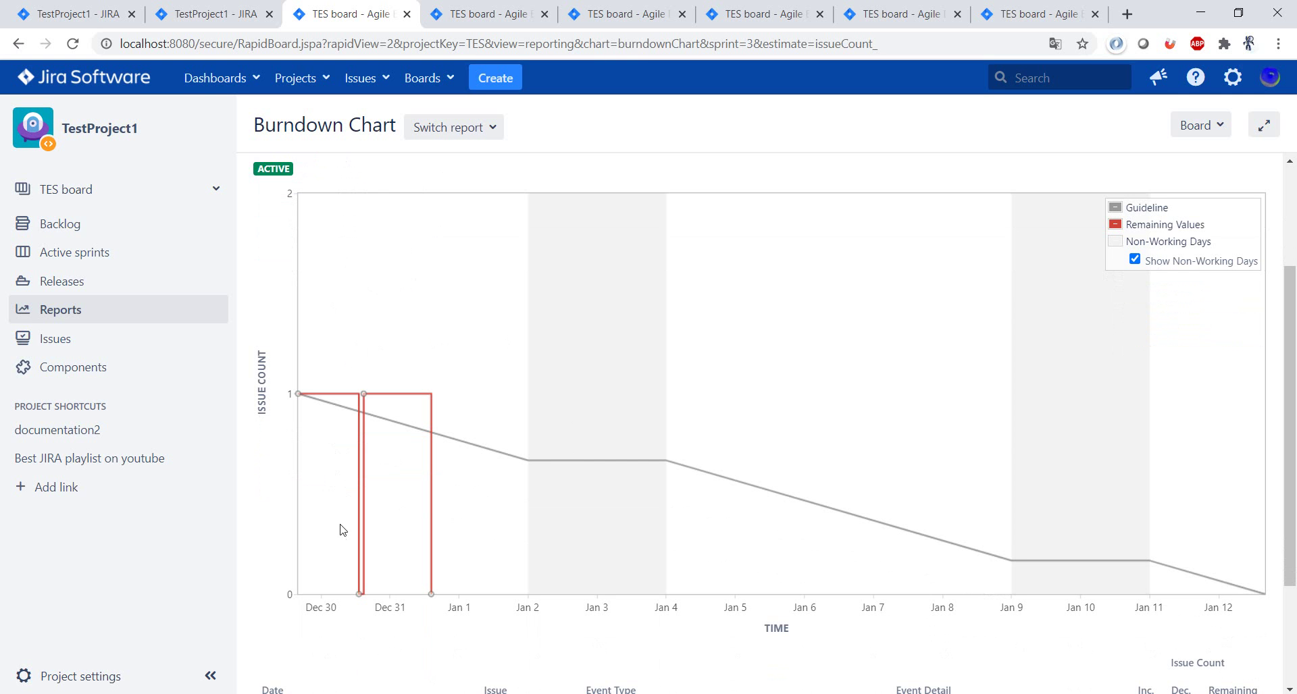
# Step: Go to the opened Sprint Report and review the details, chart and completed issues of TES Sprint 1
pyautogui.click(632, 5)
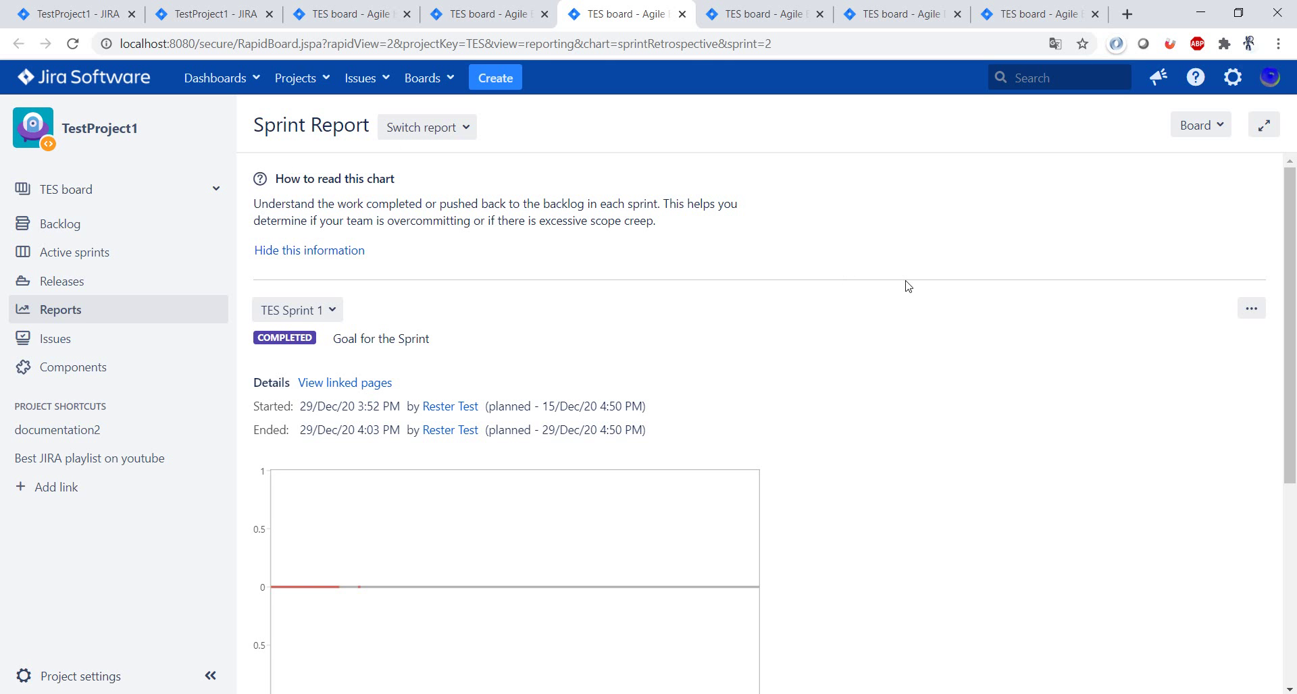
pyautogui.scroll(-5, 908, 286)
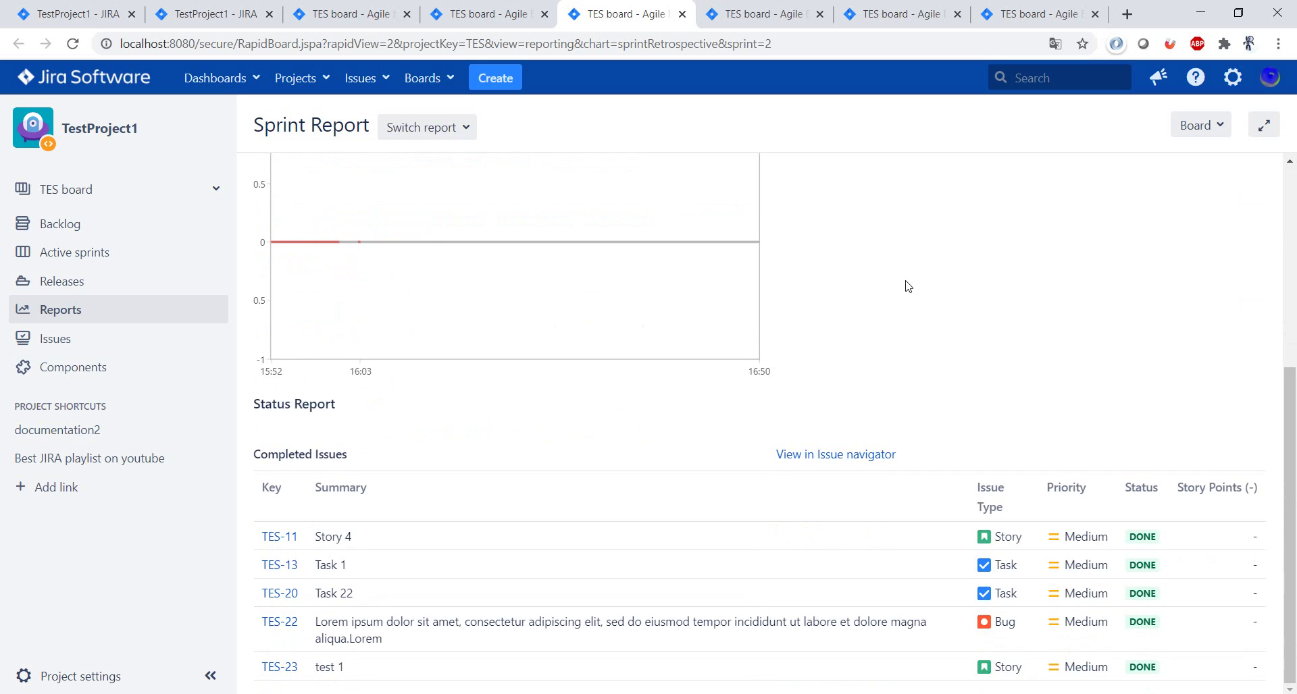
pyautogui.scroll(5, 908, 286)
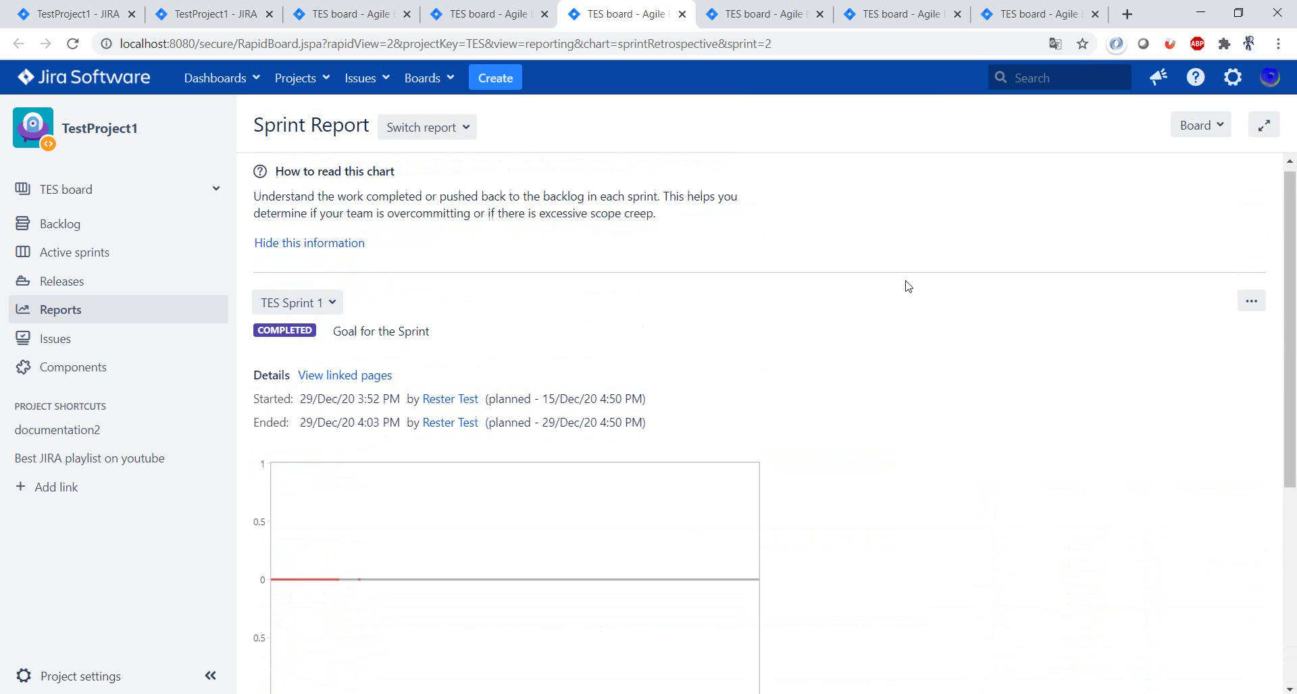
# Step: Display the Sprint Report for TES Sprint 2 and review its details, chart and completed issues
pyautogui.click(333, 298)
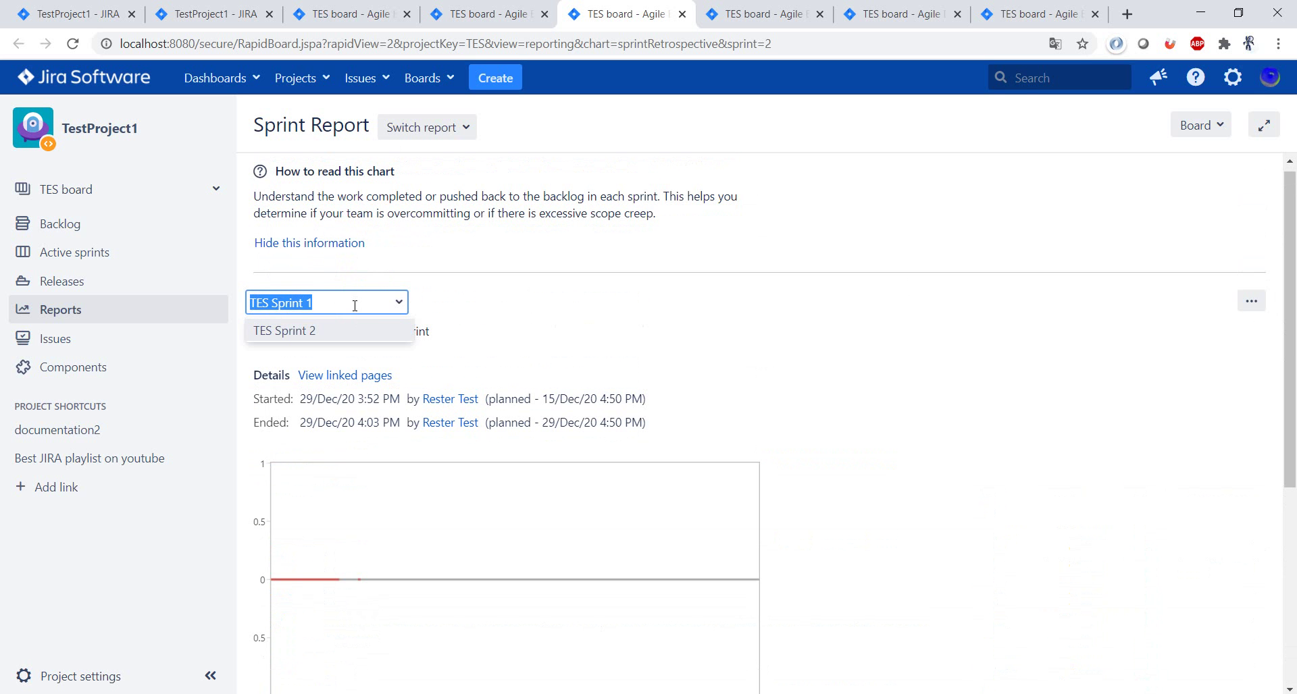
pyautogui.click(350, 331)
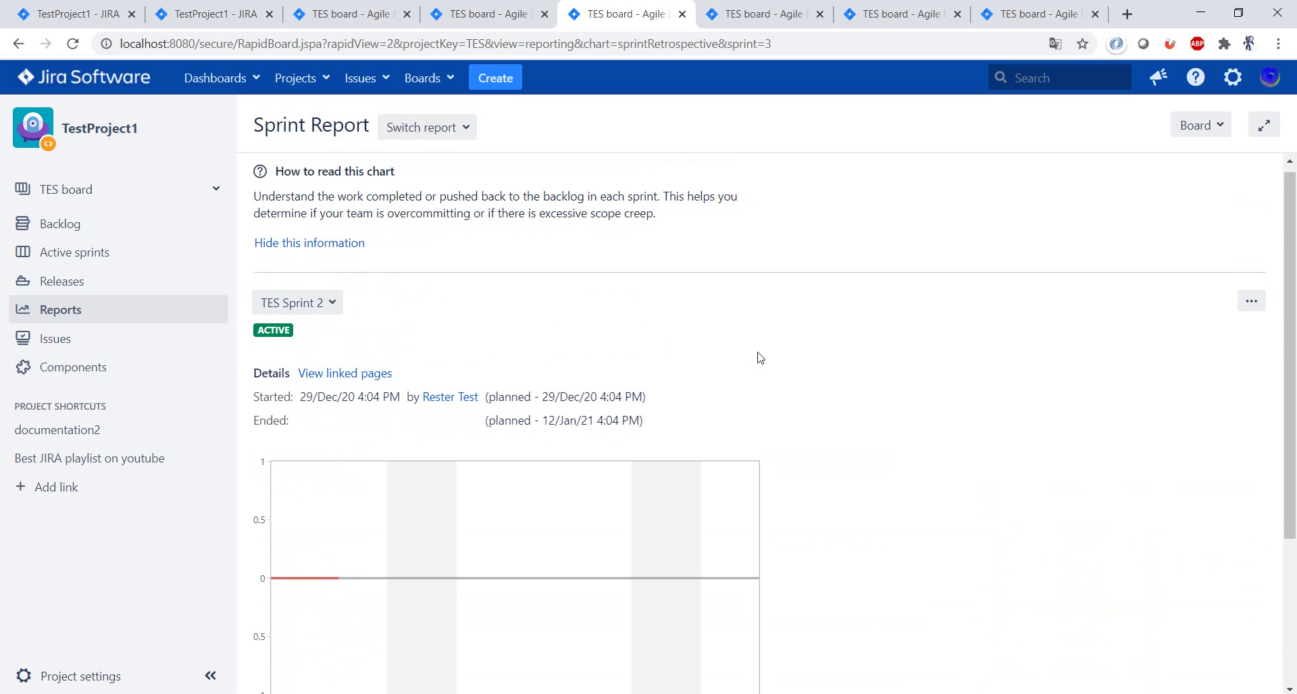
pyautogui.scroll(-3, 758, 358)
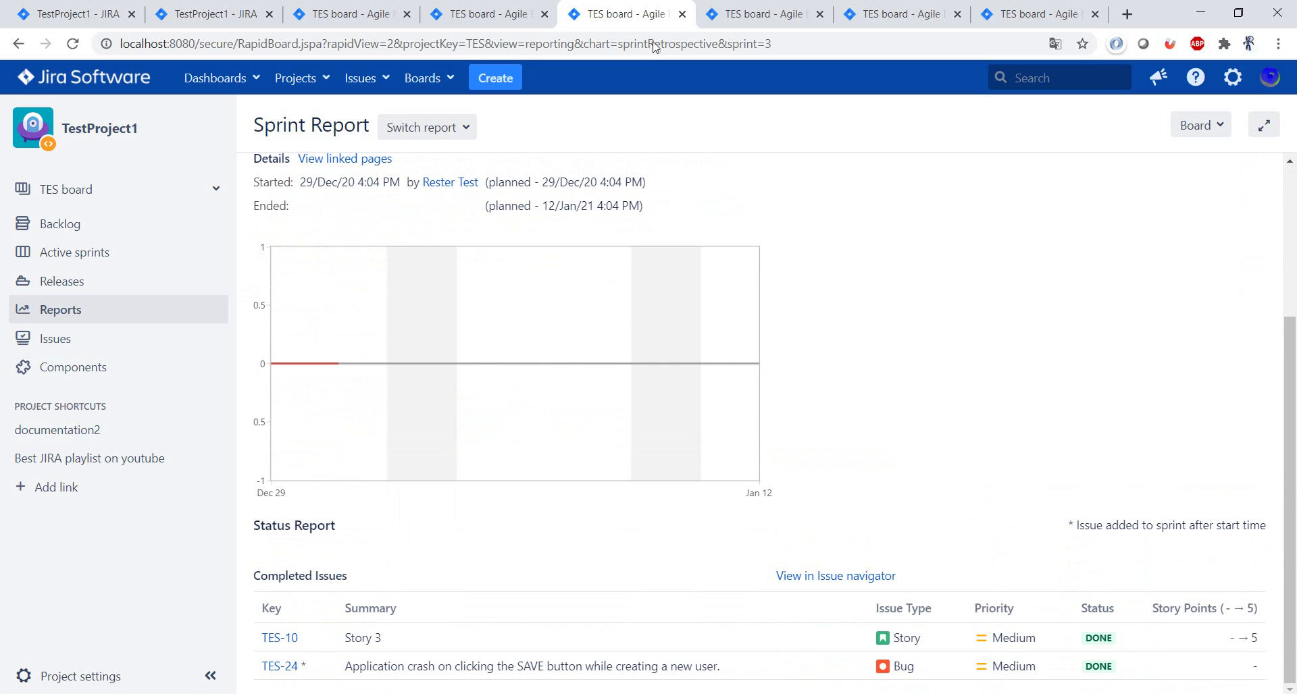
# Step: Go to the opened Cumulative Flow Diagram and examine its issue statuses over time and the overview chart
pyautogui.click(756, 8)
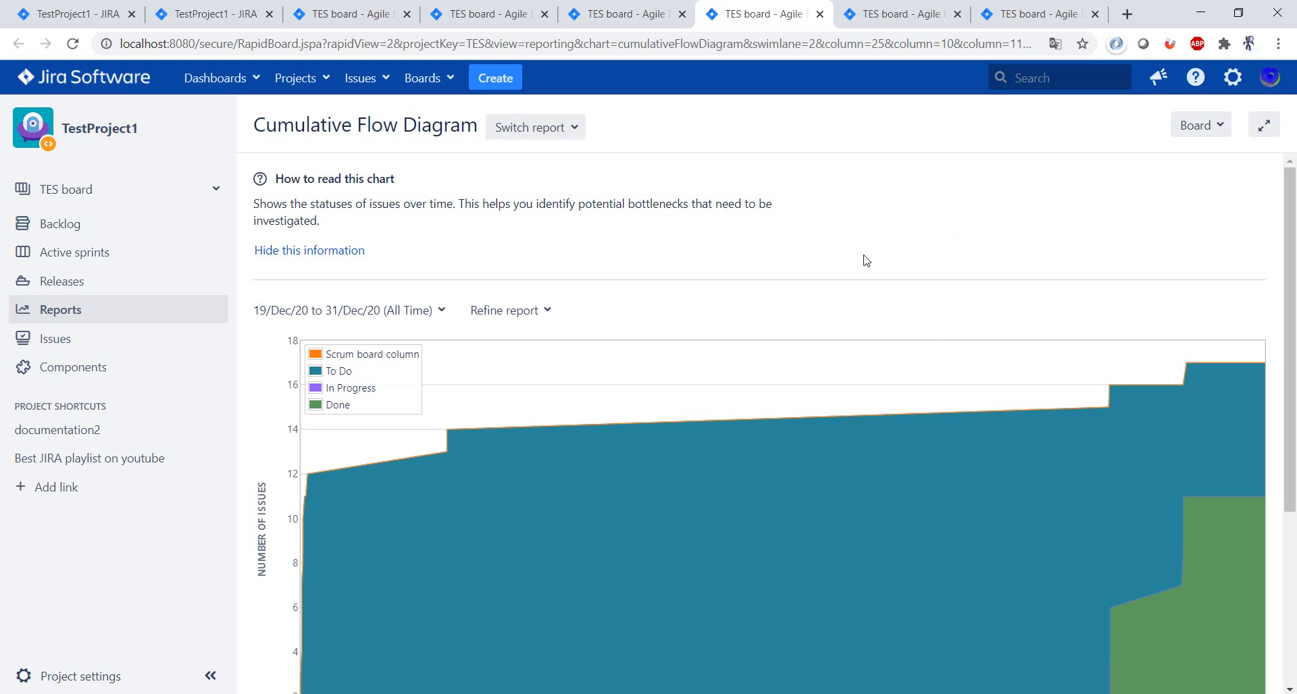
pyautogui.scroll(-2, 872, 262)
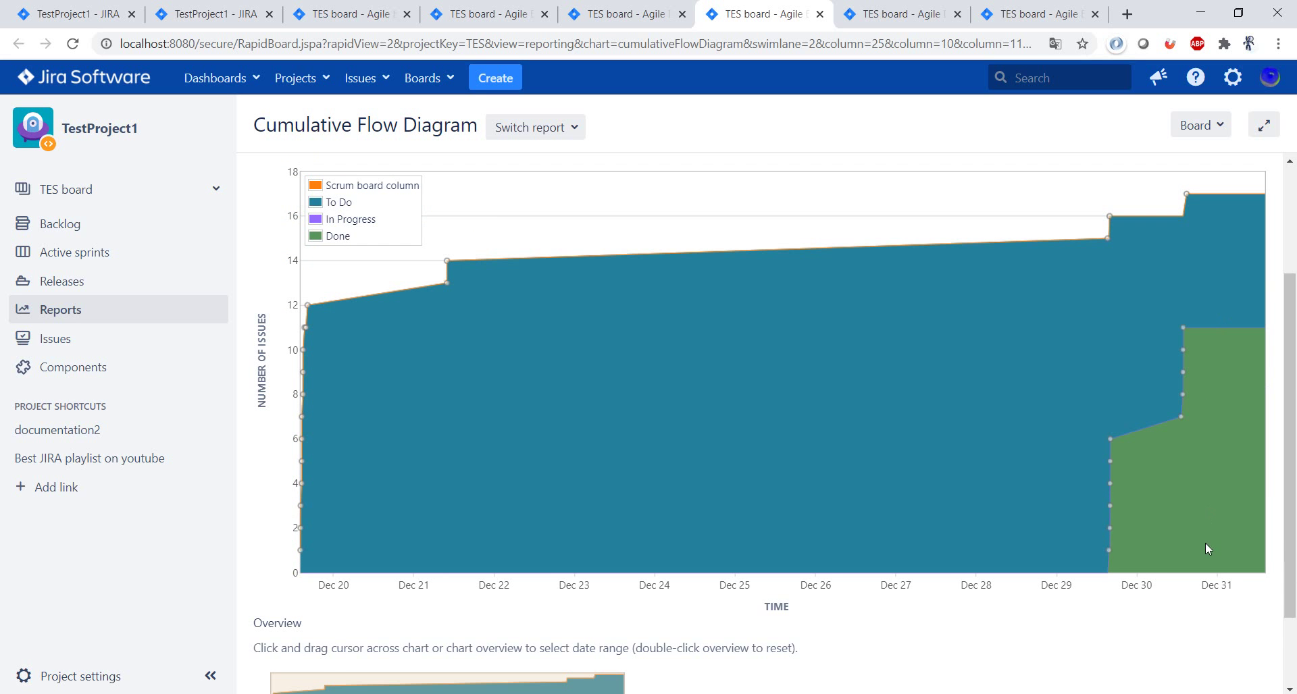
pyautogui.scroll(-1, 1207, 484)
pyautogui.scroll(1, 1149, 427)
pyautogui.scroll(-1, 1075, 525)
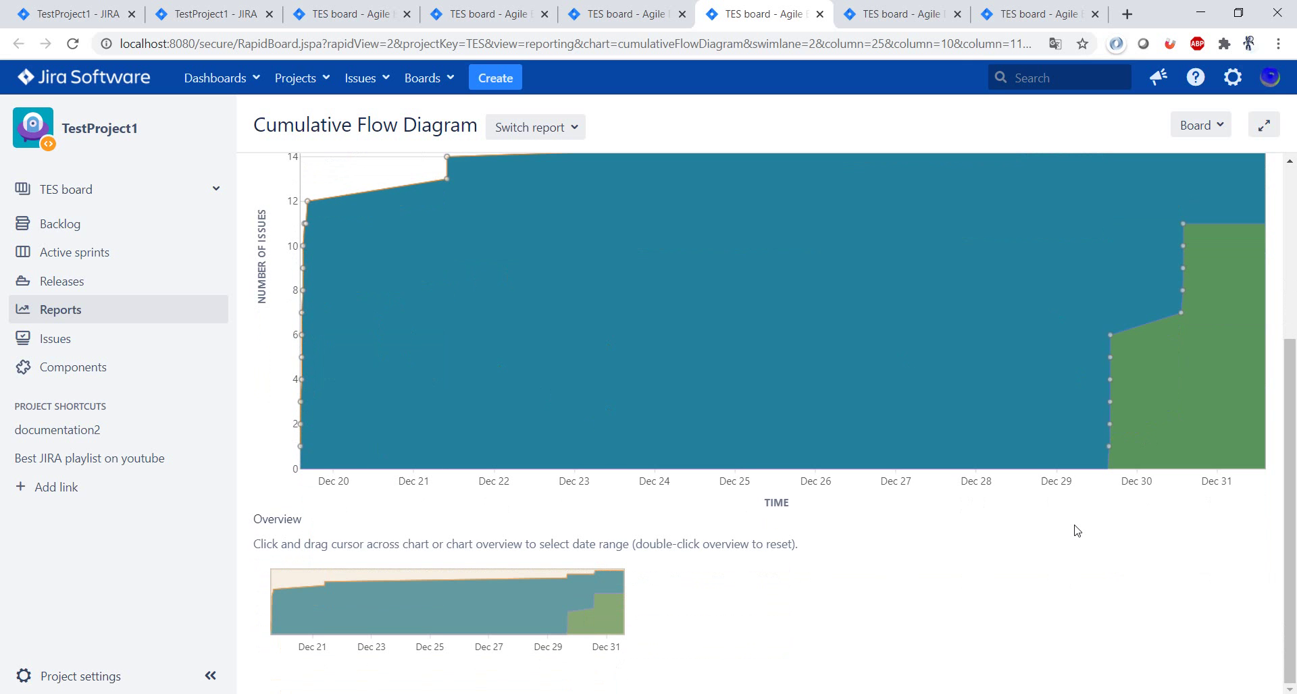
# Step: Go to the opened Version Report and look over the release dates and chart of Release 4
pyautogui.click(909, 10)
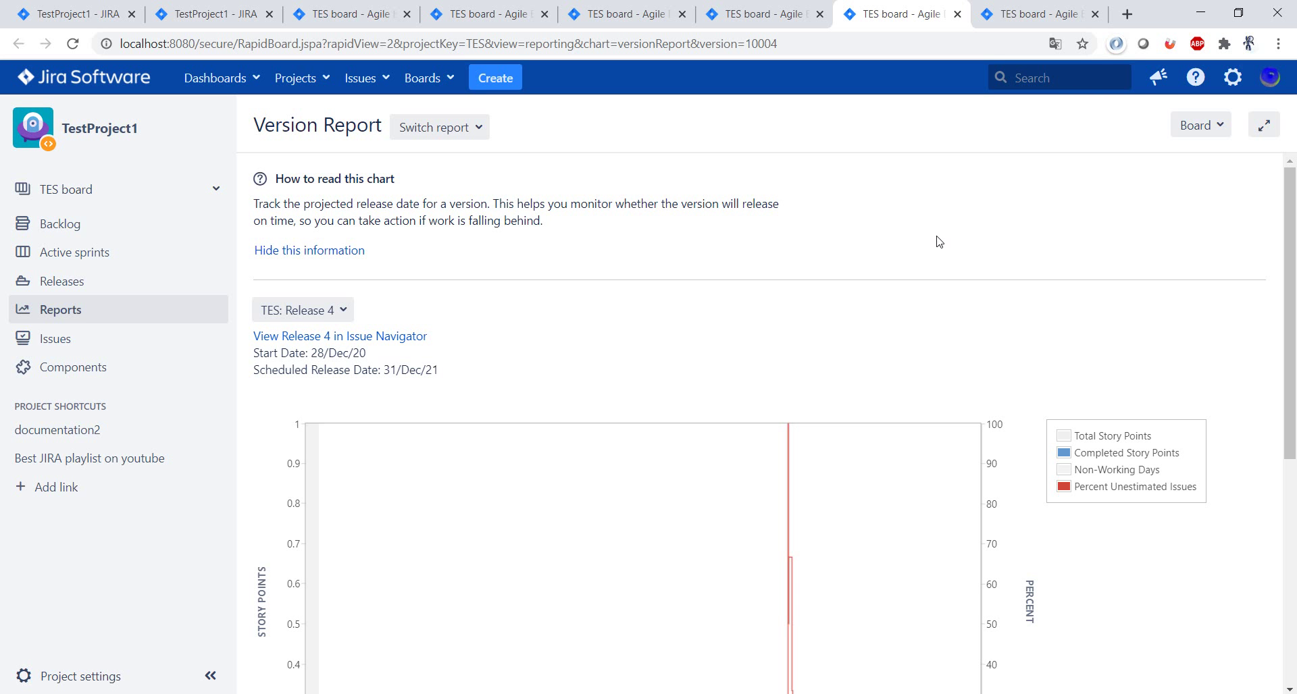
pyautogui.scroll(-2, 938, 241)
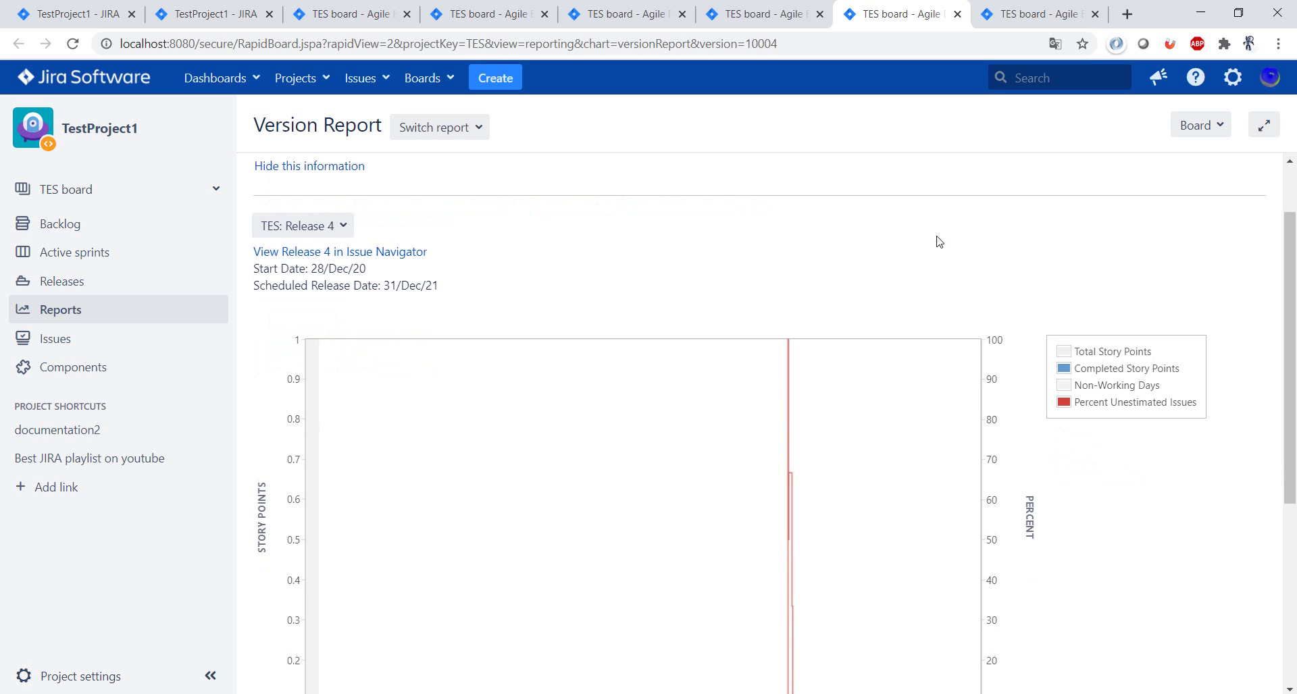
pyautogui.scroll(-2, 938, 242)
pyautogui.scroll(3, 606, 239)
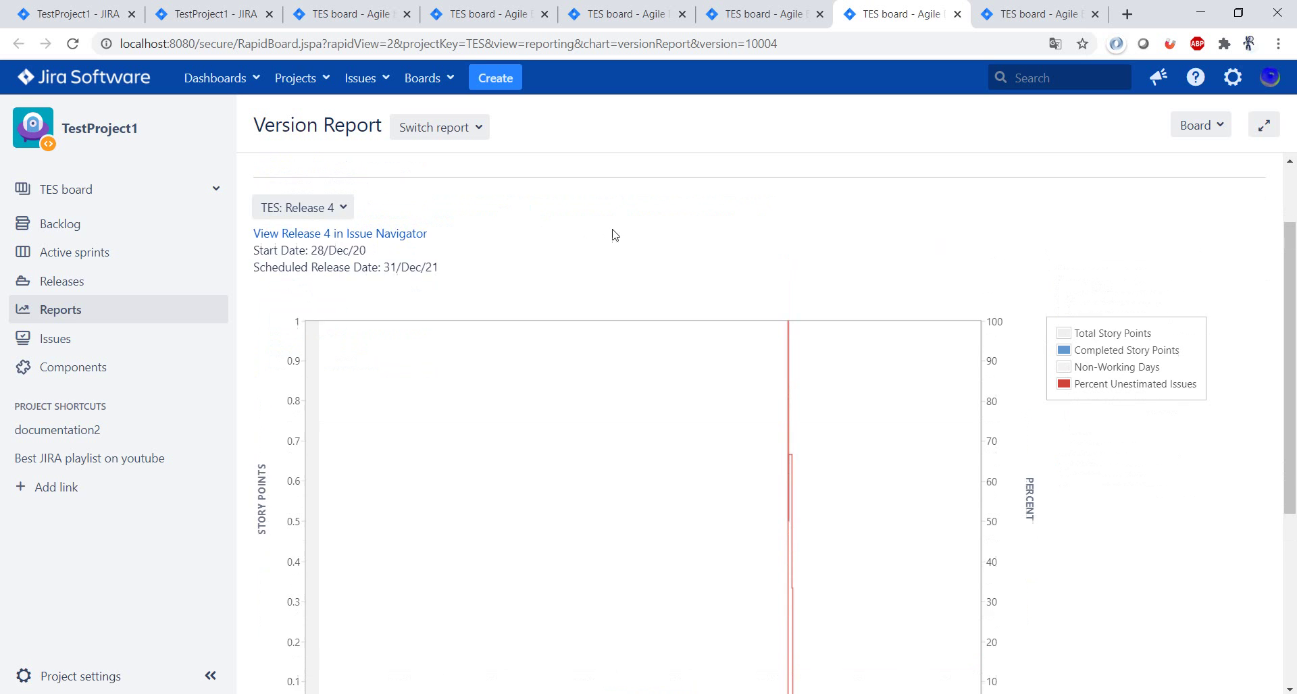
# Step: Display the Version Report for TES: Release 3 and highlight the information message below its release dates
pyautogui.click(324, 227)
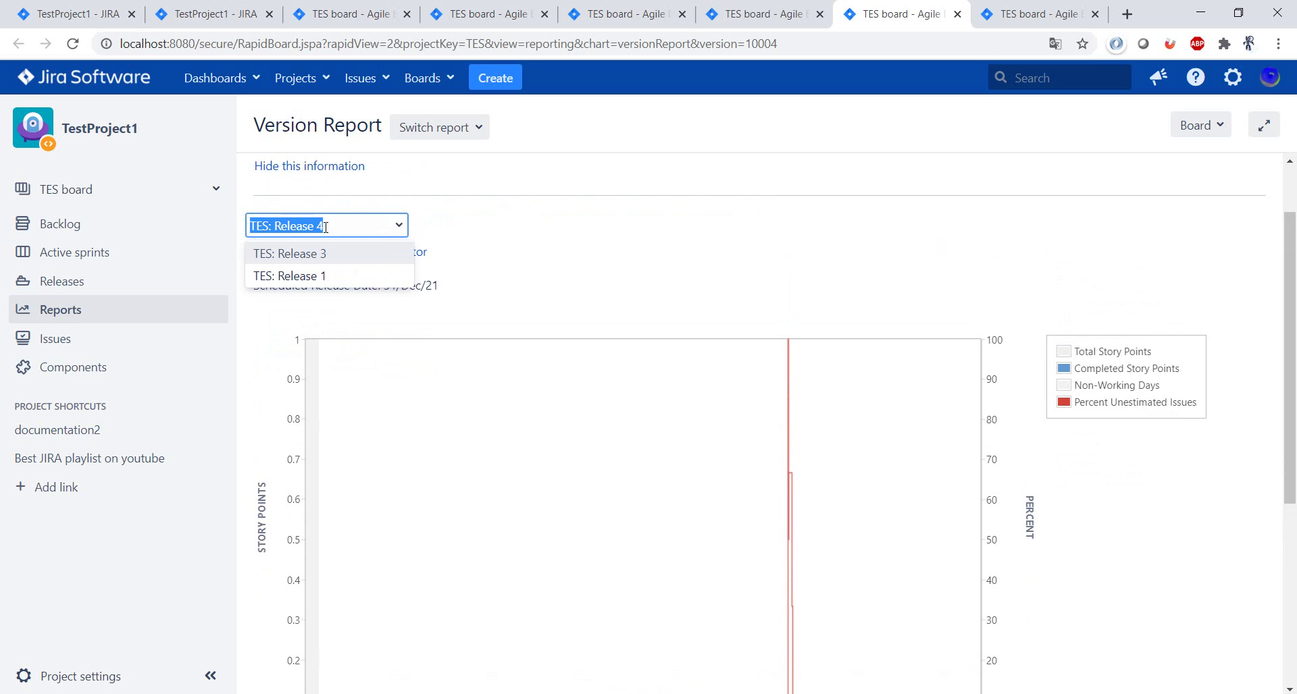
pyautogui.click(375, 262)
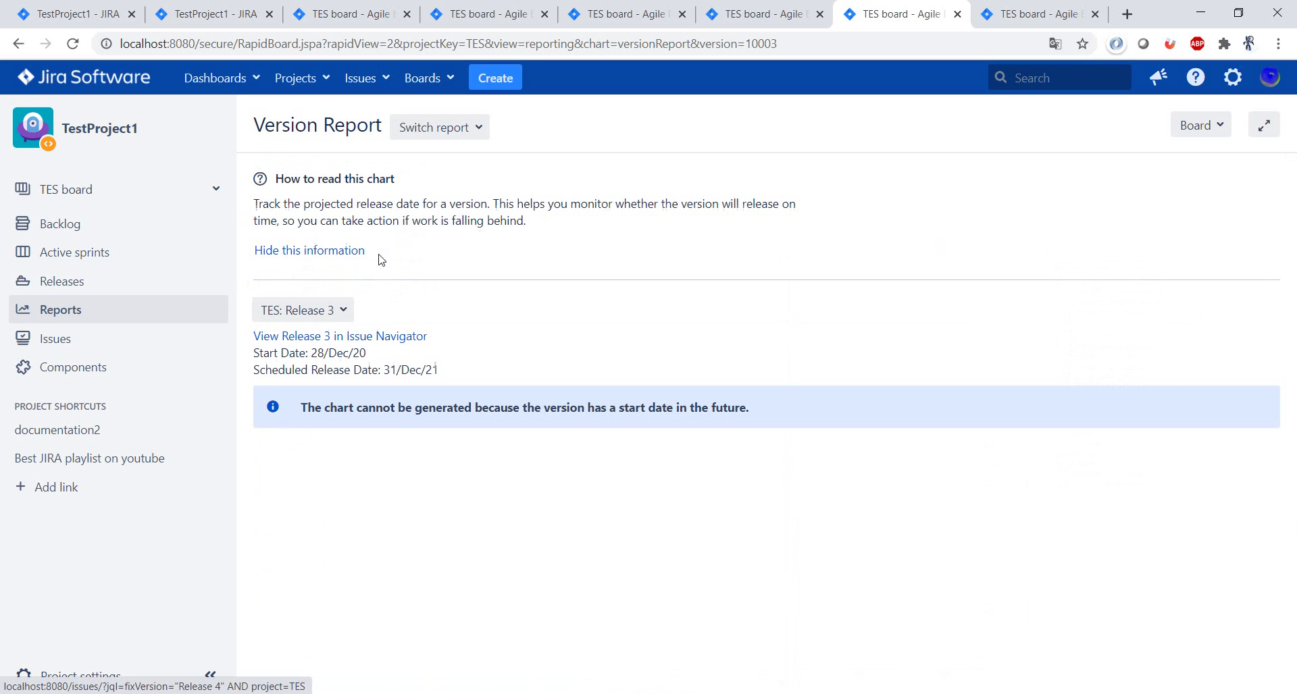
pyautogui.click(341, 315)
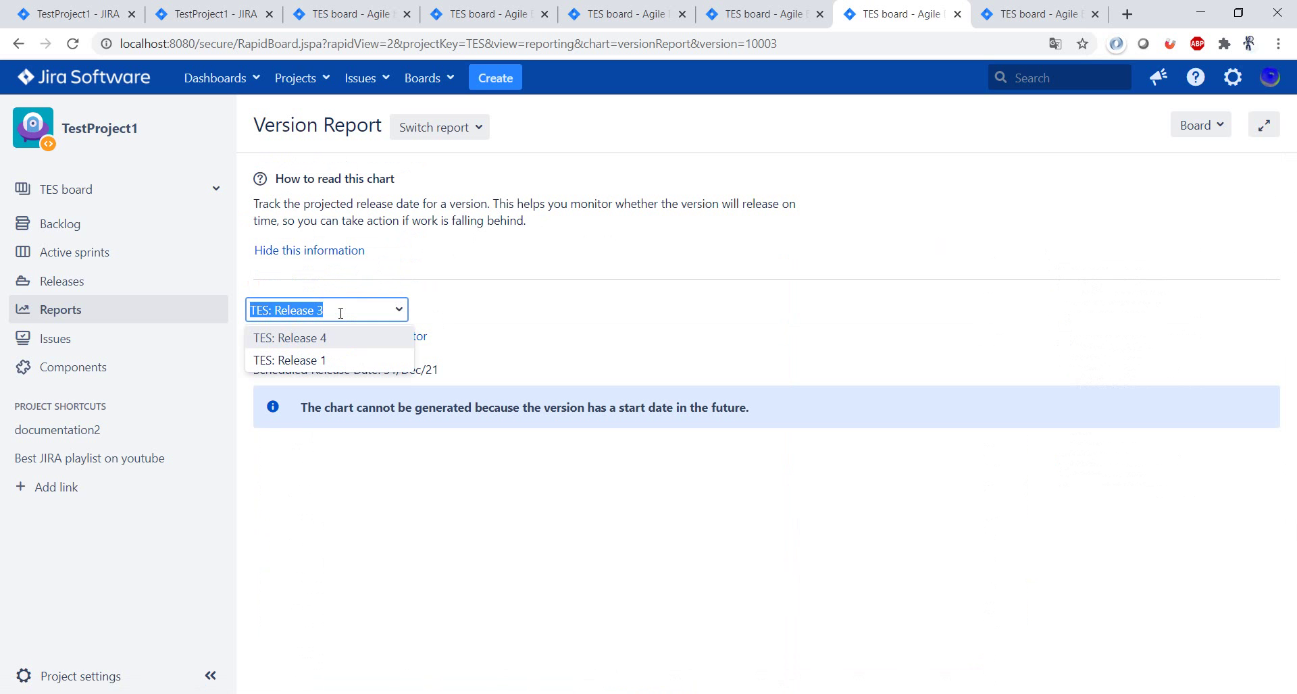
pyautogui.click(508, 276)
pyautogui.moveTo(301, 407); pyautogui.dragTo(778, 411)
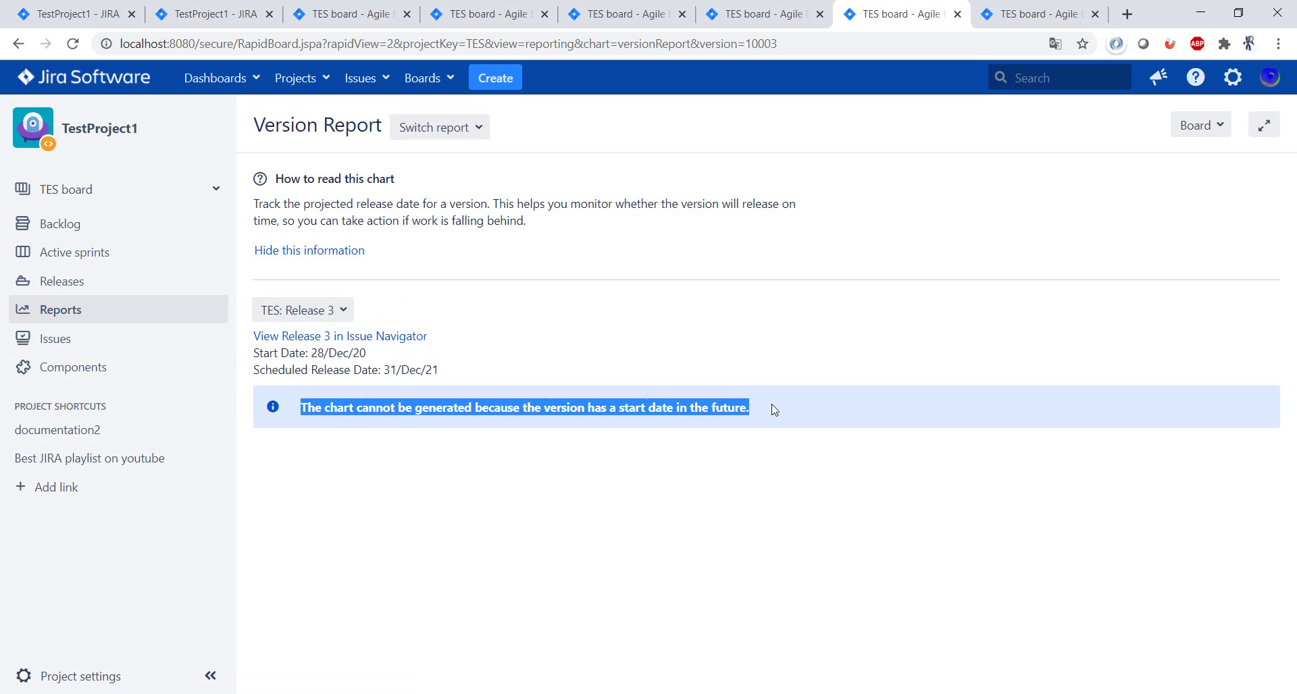
pyautogui.click(590, 319)
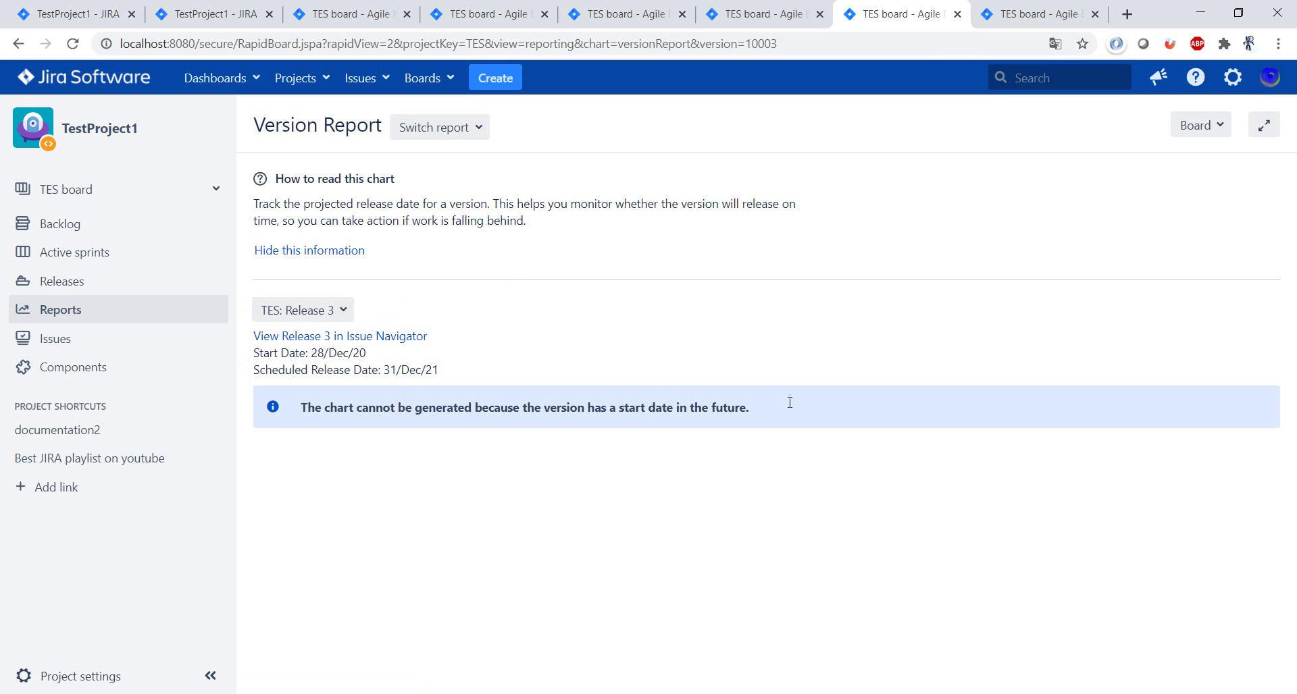
# Step: Set the Version Report back to TES: Release 4 and examine its chart and completed issues
pyautogui.click(343, 312)
pyautogui.click(336, 345)
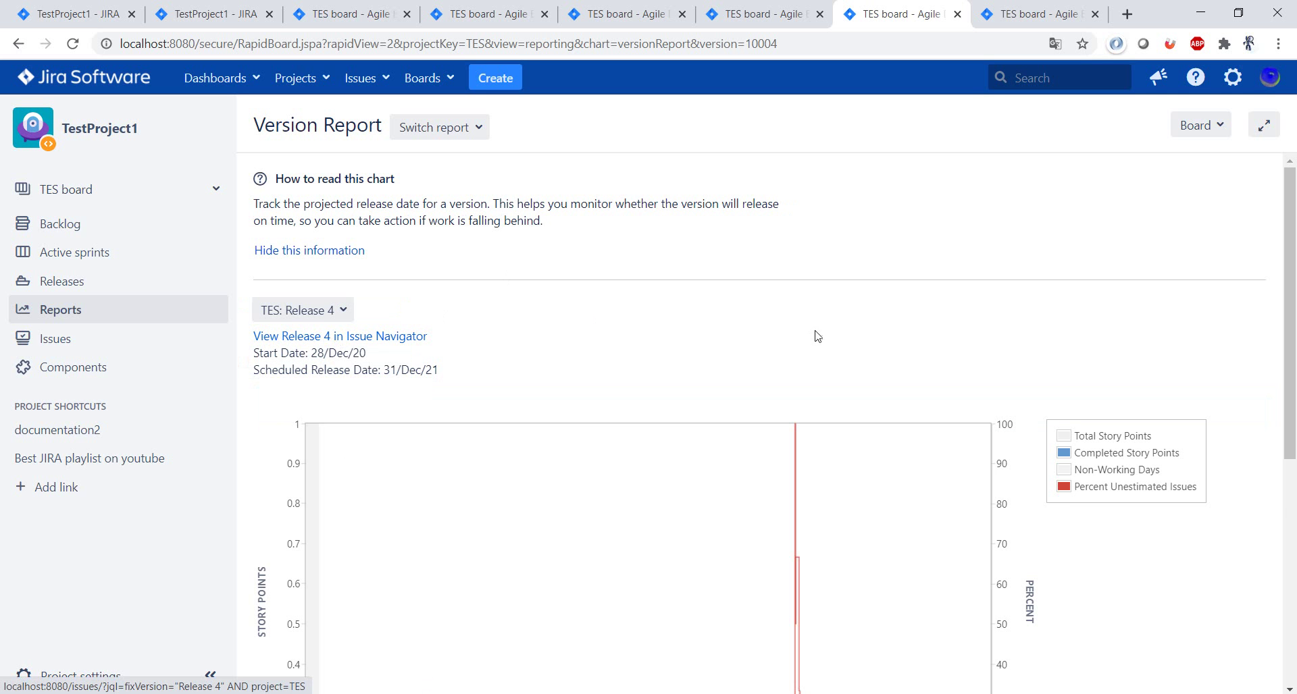
pyautogui.scroll(-1, 816, 336)
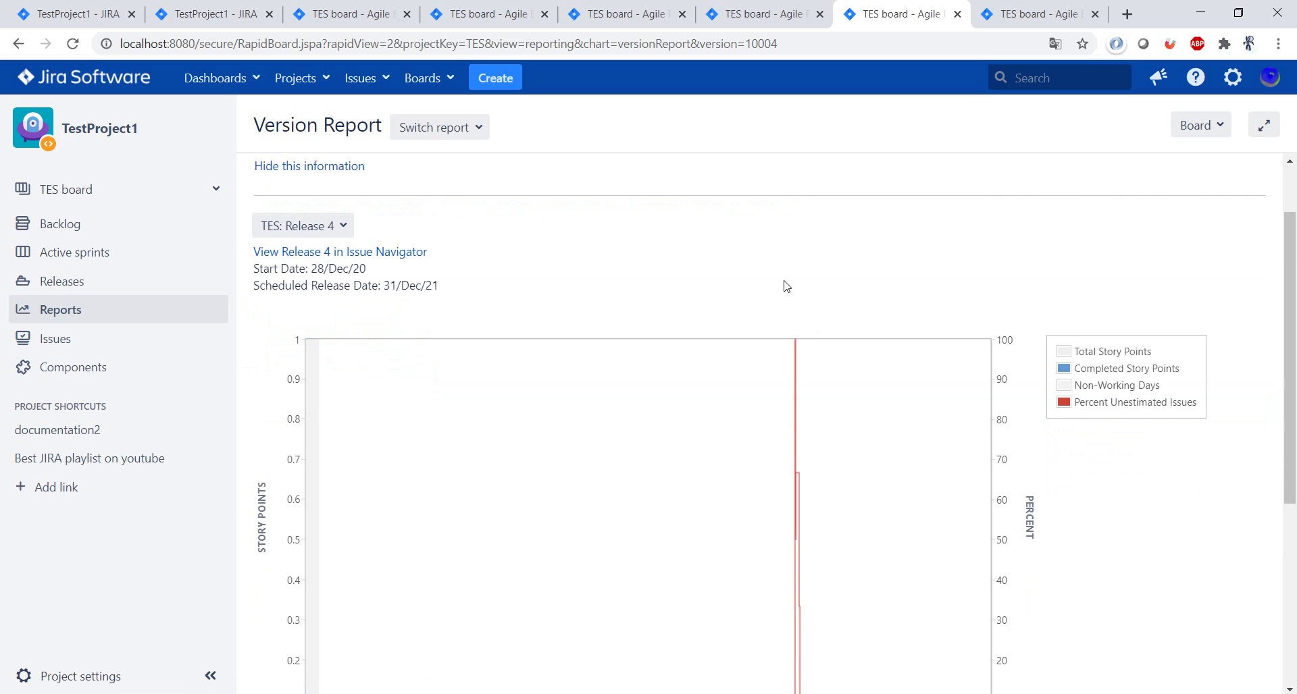
pyautogui.scroll(-1, 787, 287)
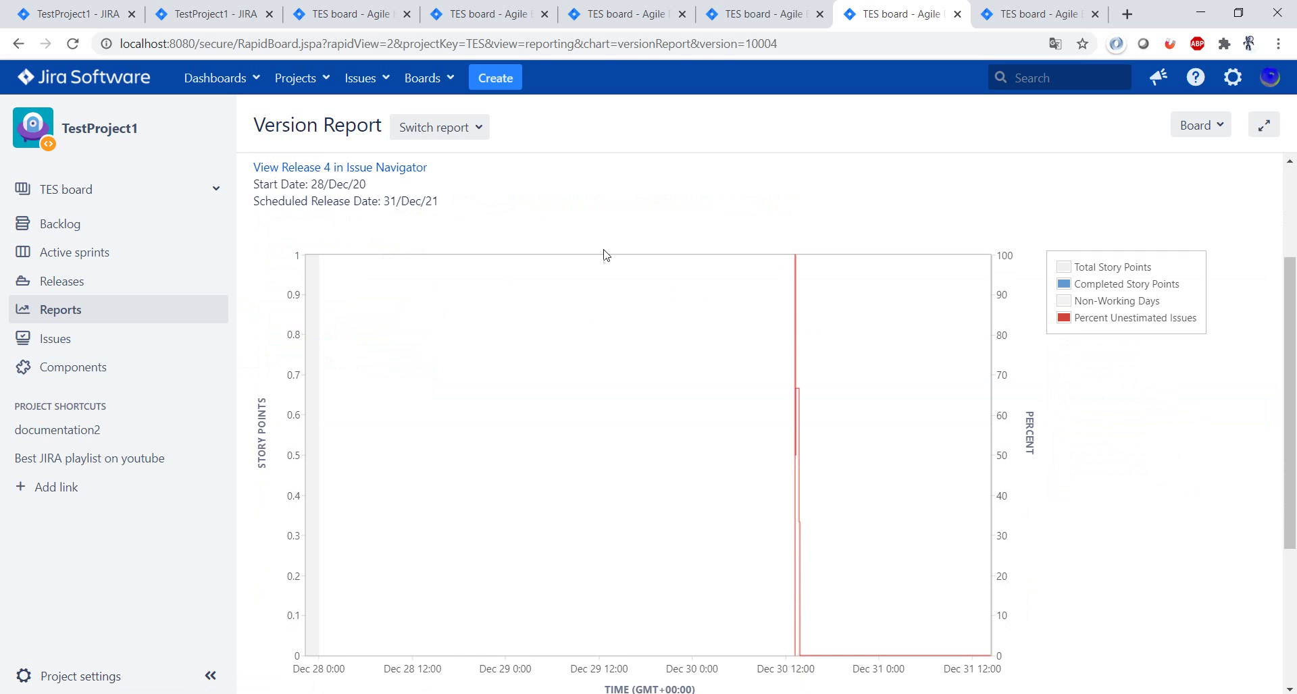
pyautogui.scroll(1, 603, 255)
pyautogui.scroll(-3, 603, 255)
pyautogui.scroll(-1, 603, 254)
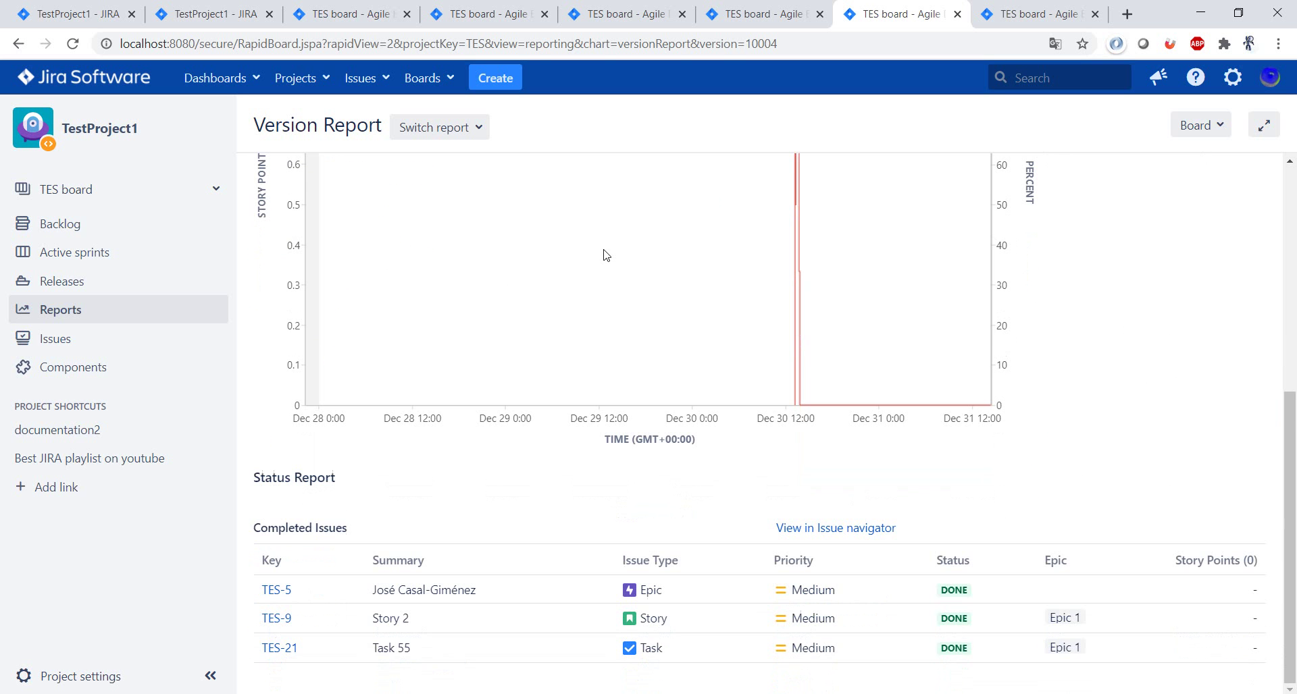
pyautogui.scroll(2, 608, 352)
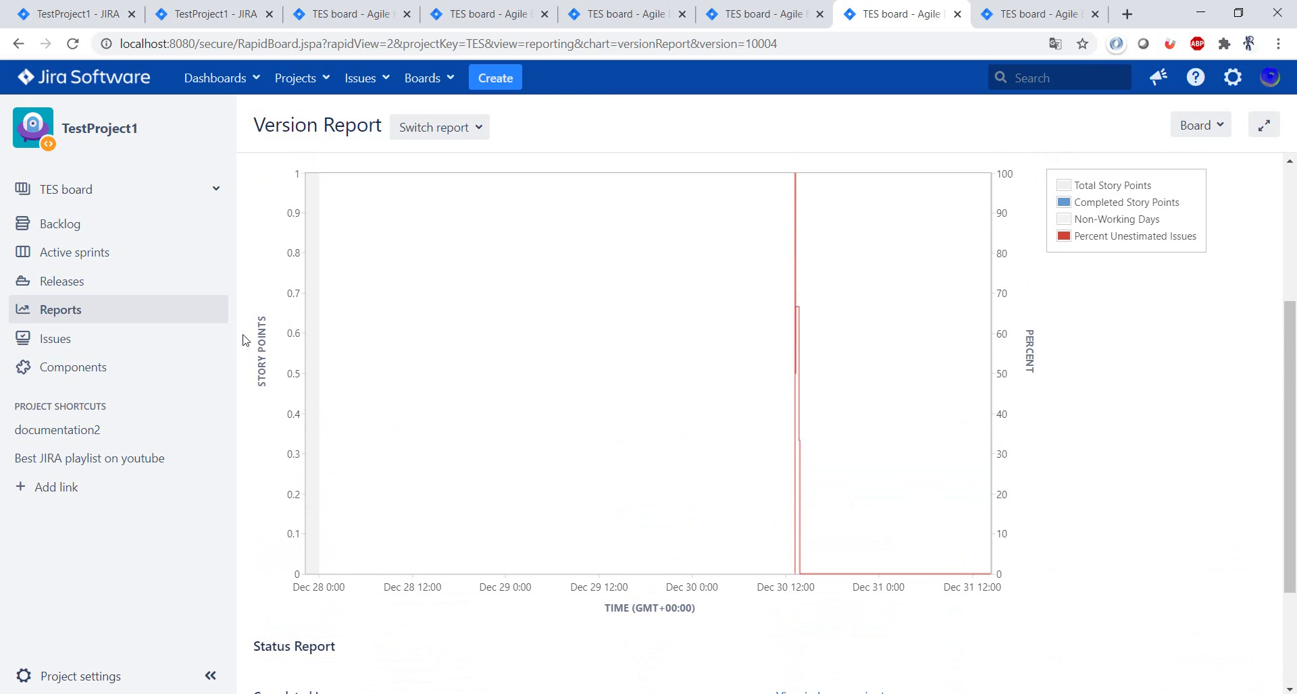
pyautogui.scroll(-2, 909, 550)
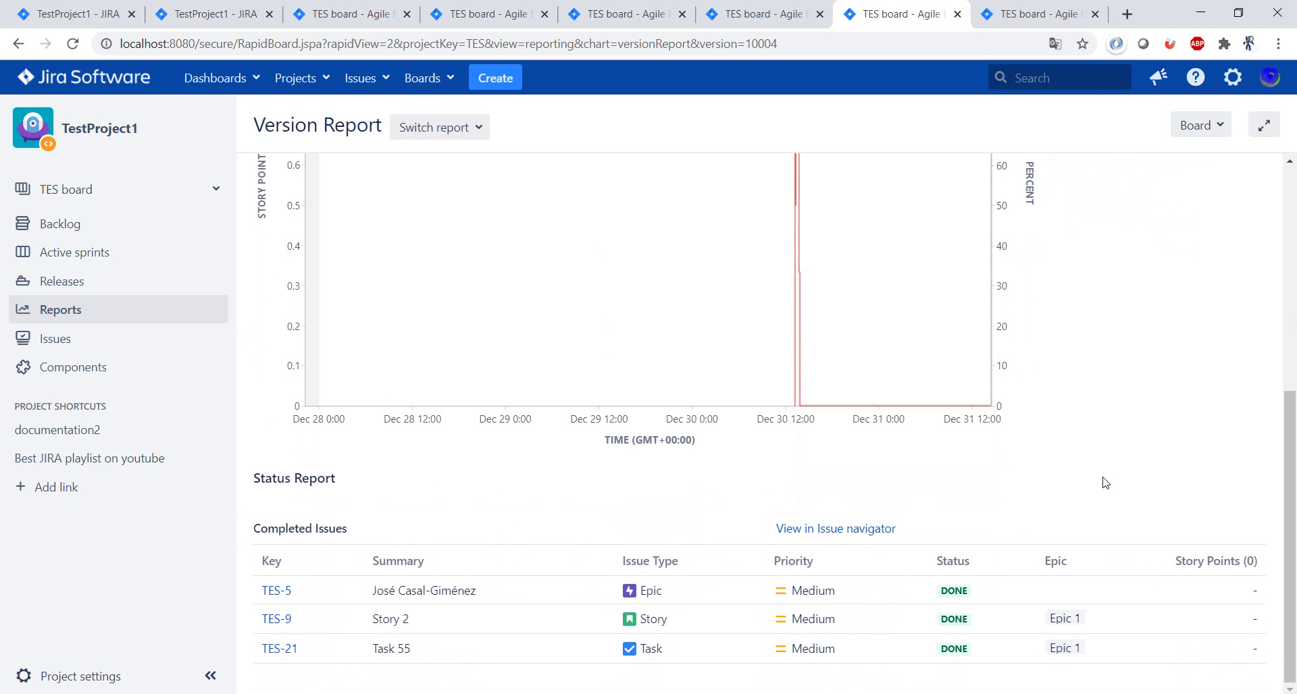
# Step: Go to the opened Epic Report, display it for Epic 3 and review its chart, summary and completed issues
pyautogui.click(1057, 10)
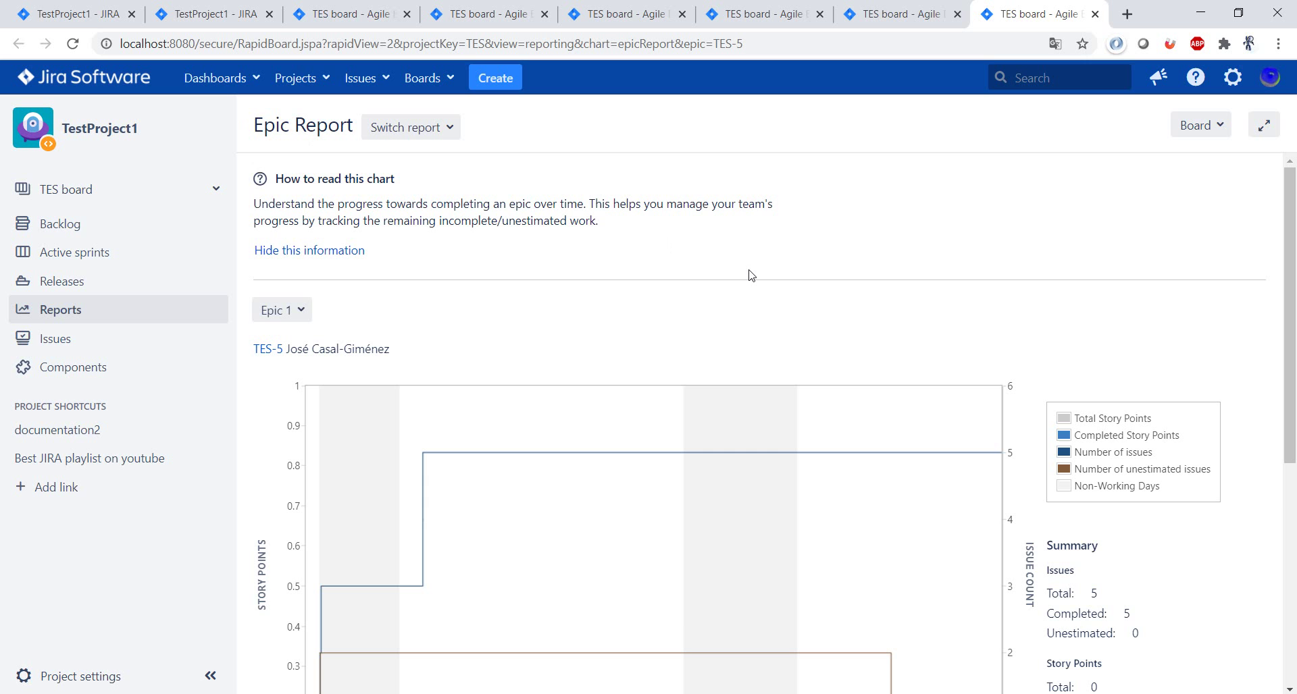
pyautogui.scroll(-1, 749, 275)
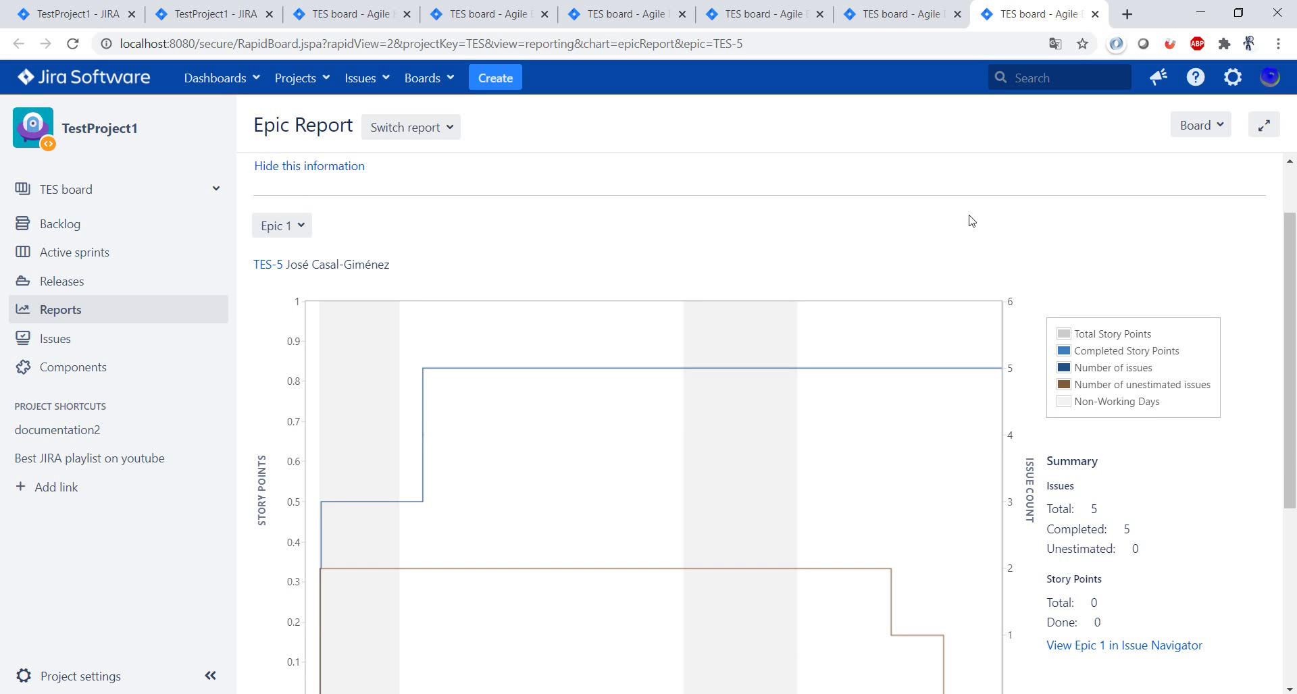
pyautogui.click(285, 226)
pyautogui.click(303, 275)
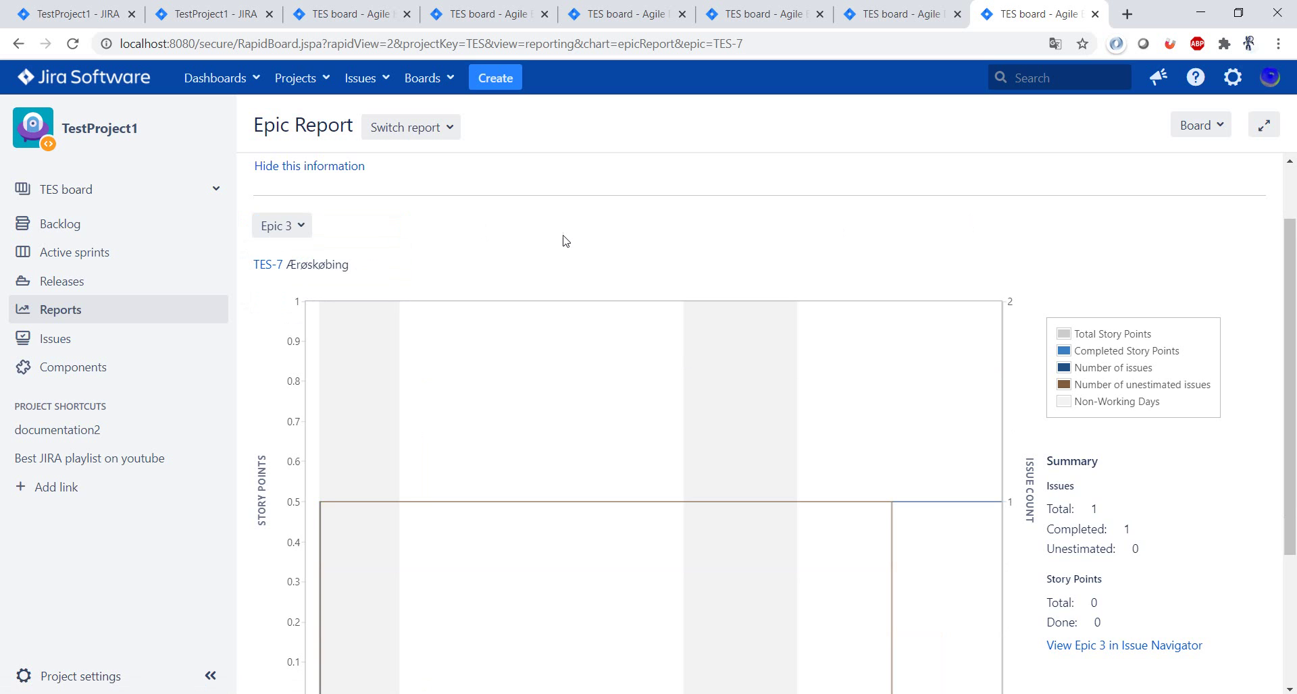
pyautogui.scroll(-3, 566, 241)
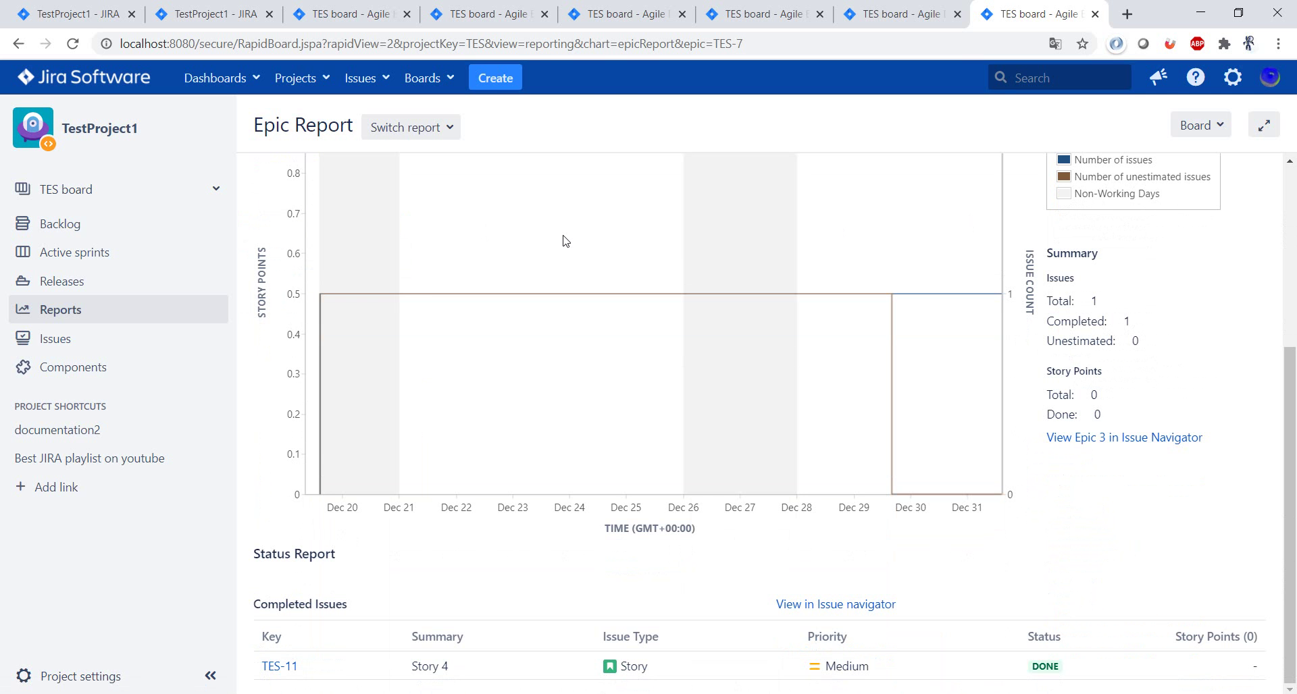
pyautogui.scroll(3, 565, 241)
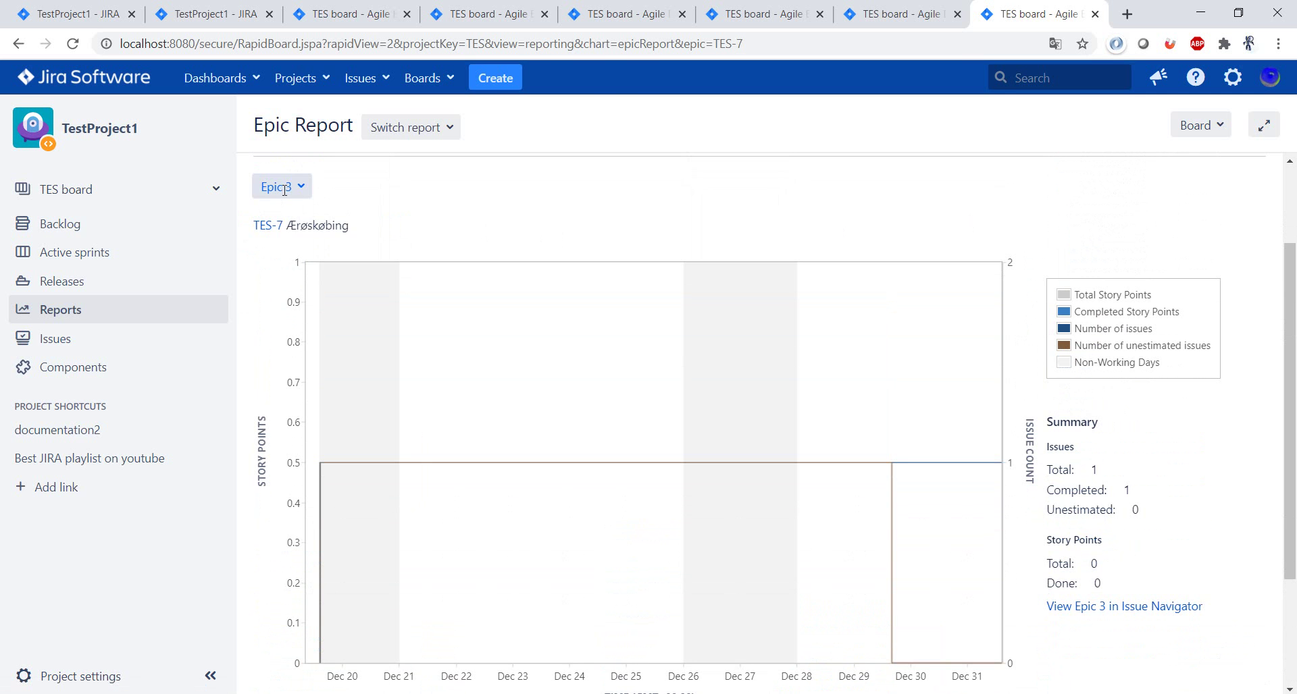
# Step: Display the Epic Report for the Epic 1 entry that belongs to TES-17 New Epic and view its chart
pyautogui.click(286, 186)
pyautogui.click(327, 256)
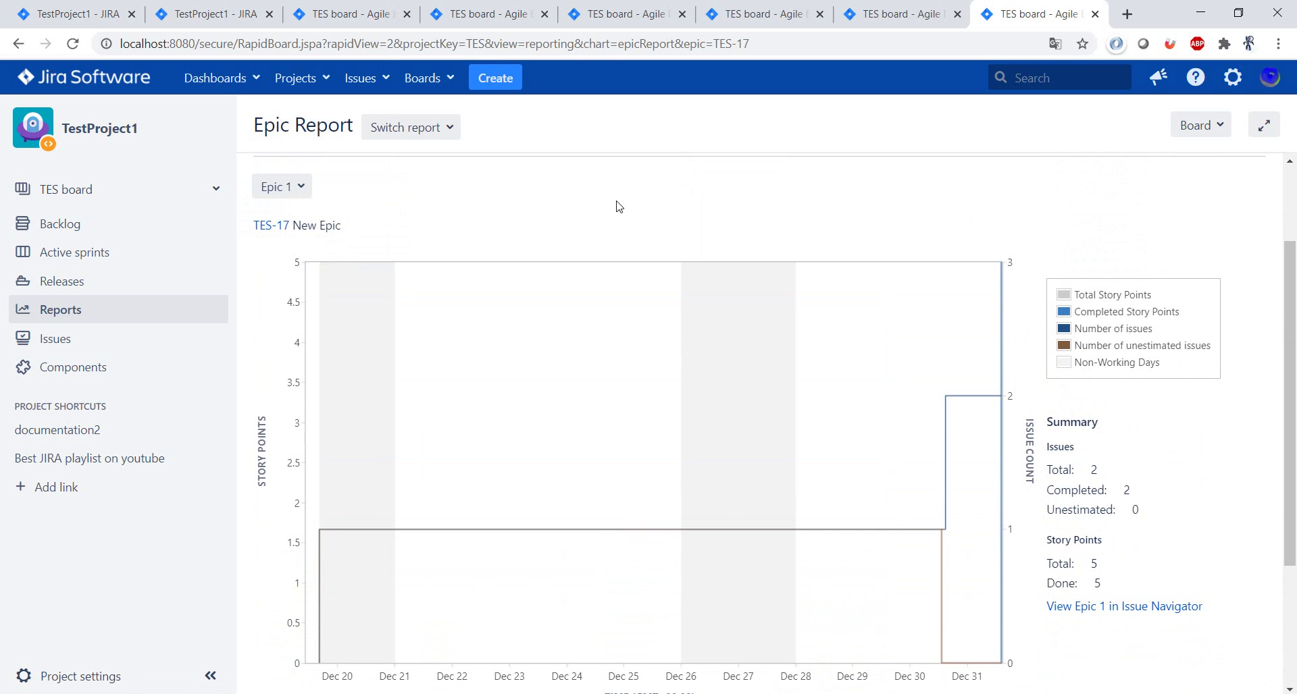
pyautogui.scroll(2, 620, 207)
# Step: Return to the All reports overview and look through the Agile, Issue analysis and Forecast & management reports
pyautogui.click(188, 10)
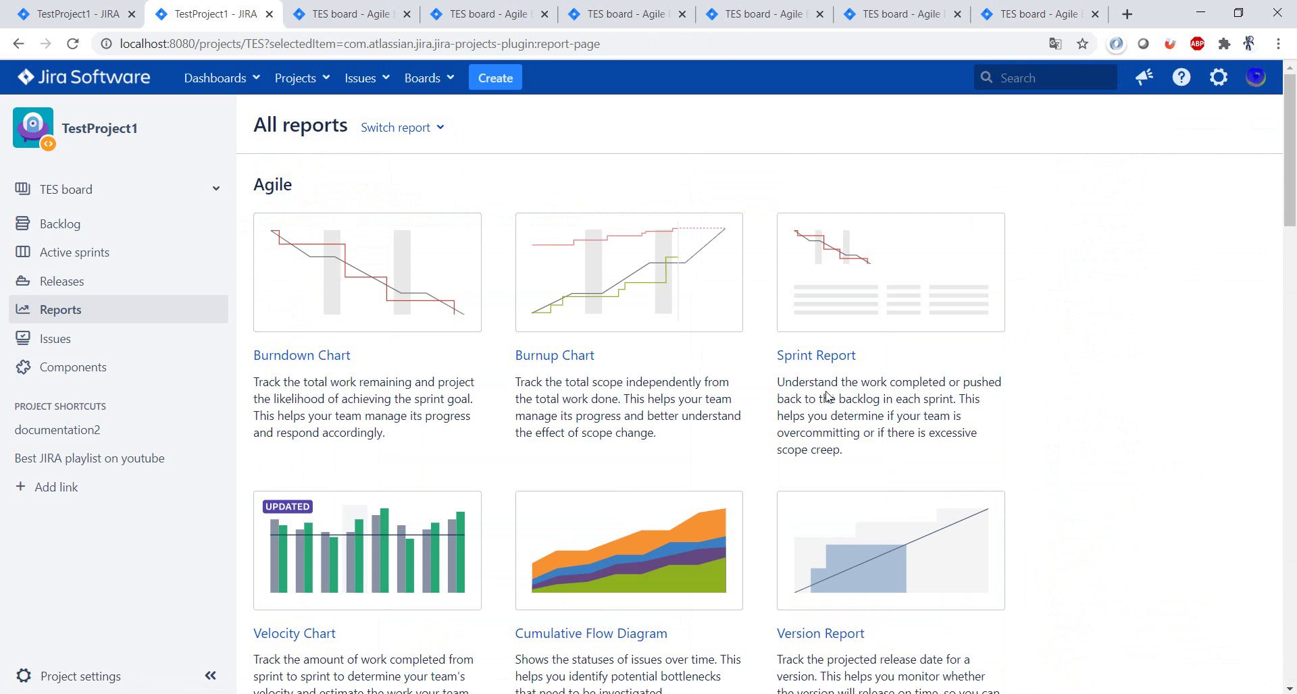
pyautogui.scroll(-10, 1127, 413)
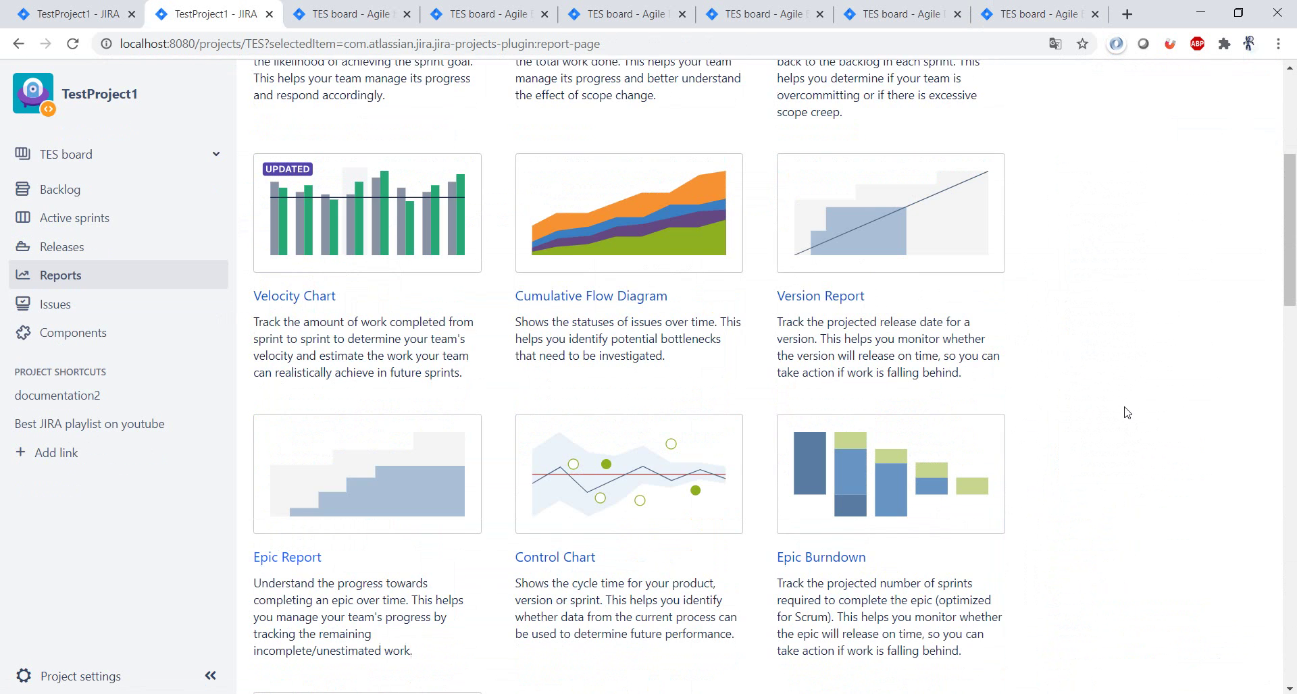
pyautogui.scroll(-6, 1127, 413)
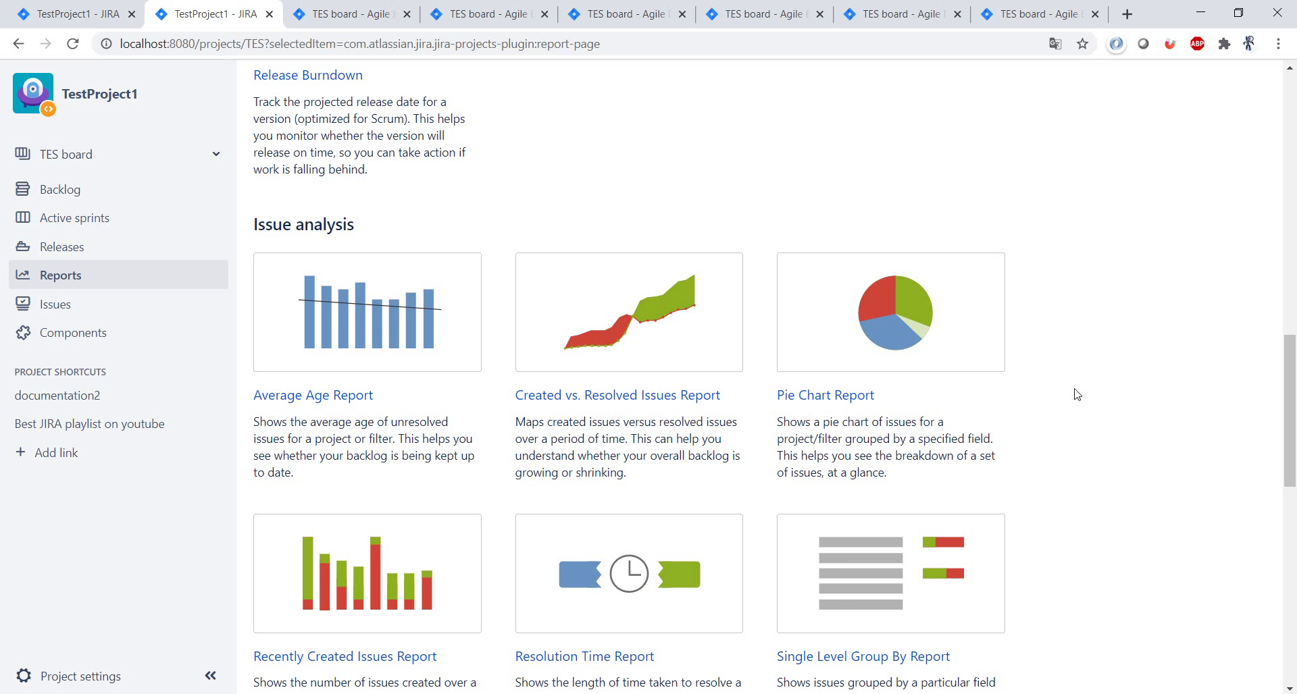
pyautogui.scroll(-1, 1077, 395)
pyautogui.scroll(-6, 1078, 395)
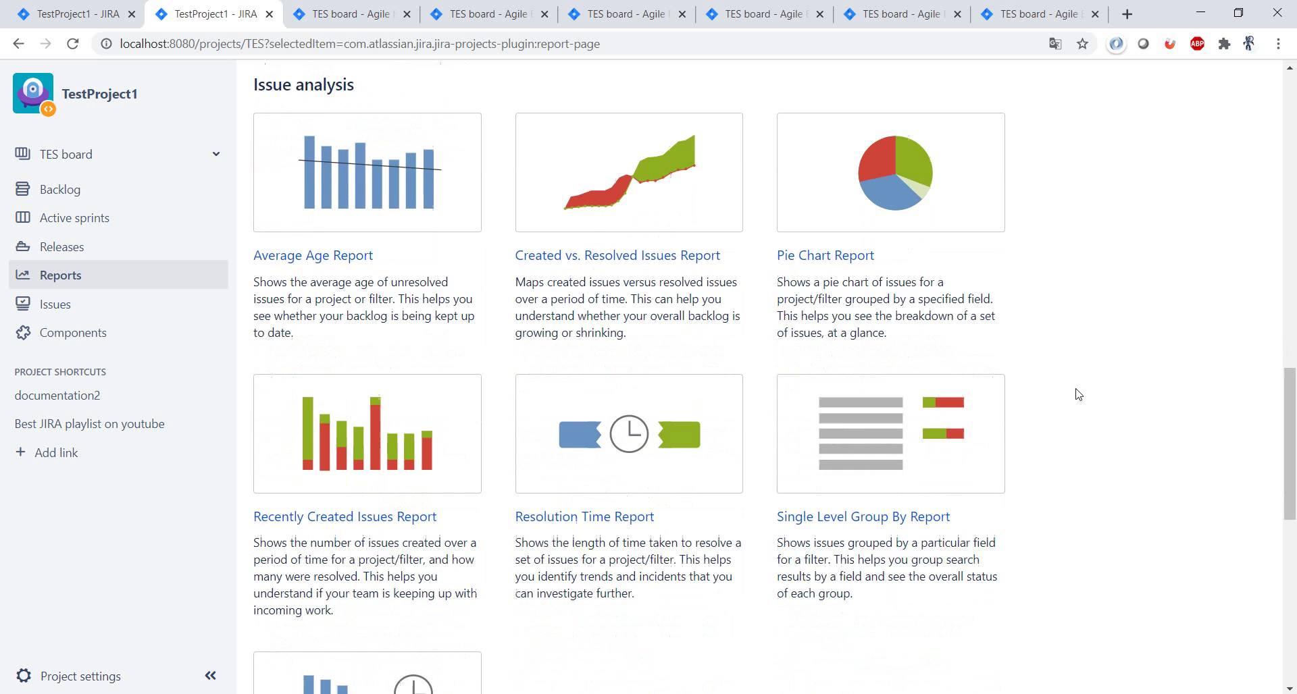
pyautogui.scroll(-1, 1005, 389)
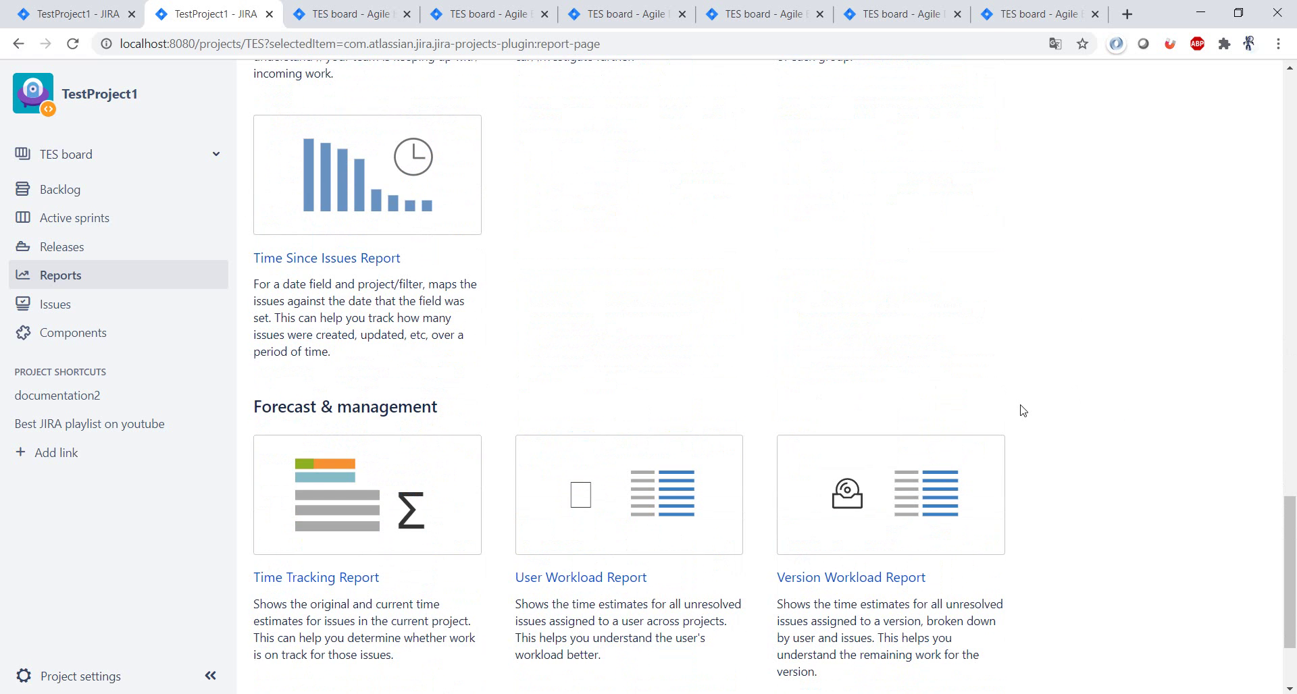
pyautogui.scroll(-2, 1023, 411)
pyautogui.scroll(7, 1023, 411)
pyautogui.scroll(5, 1023, 411)
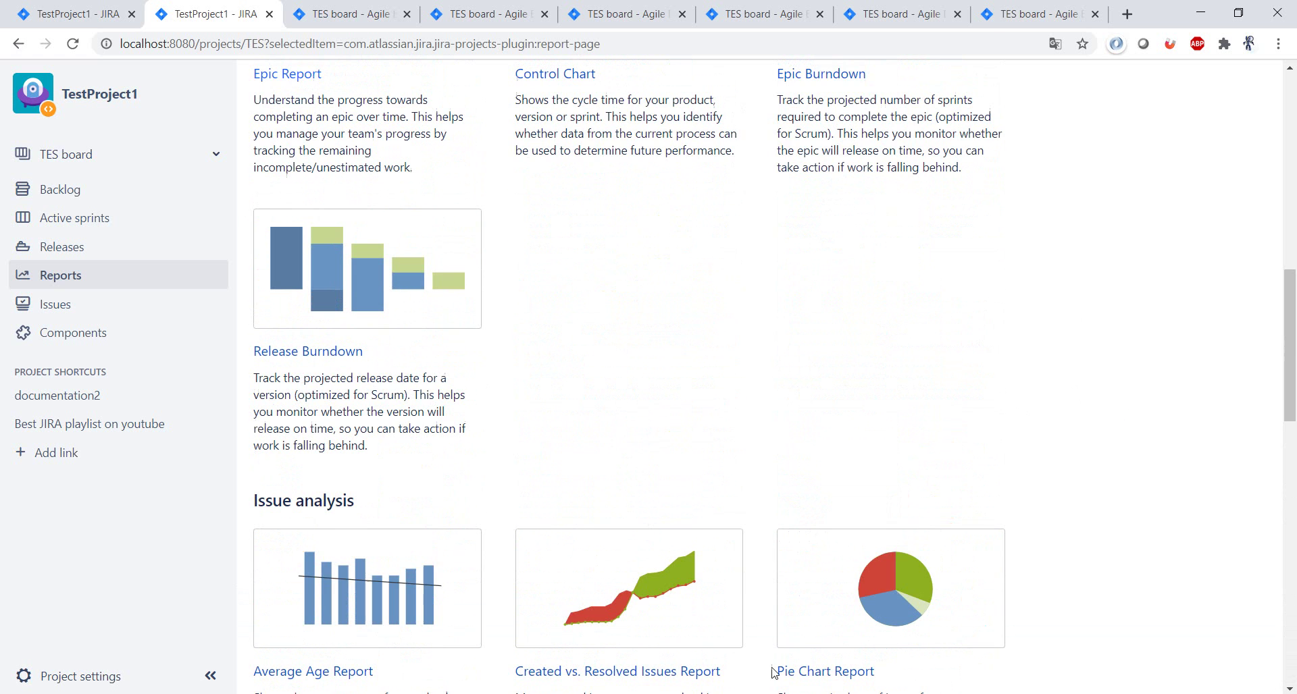